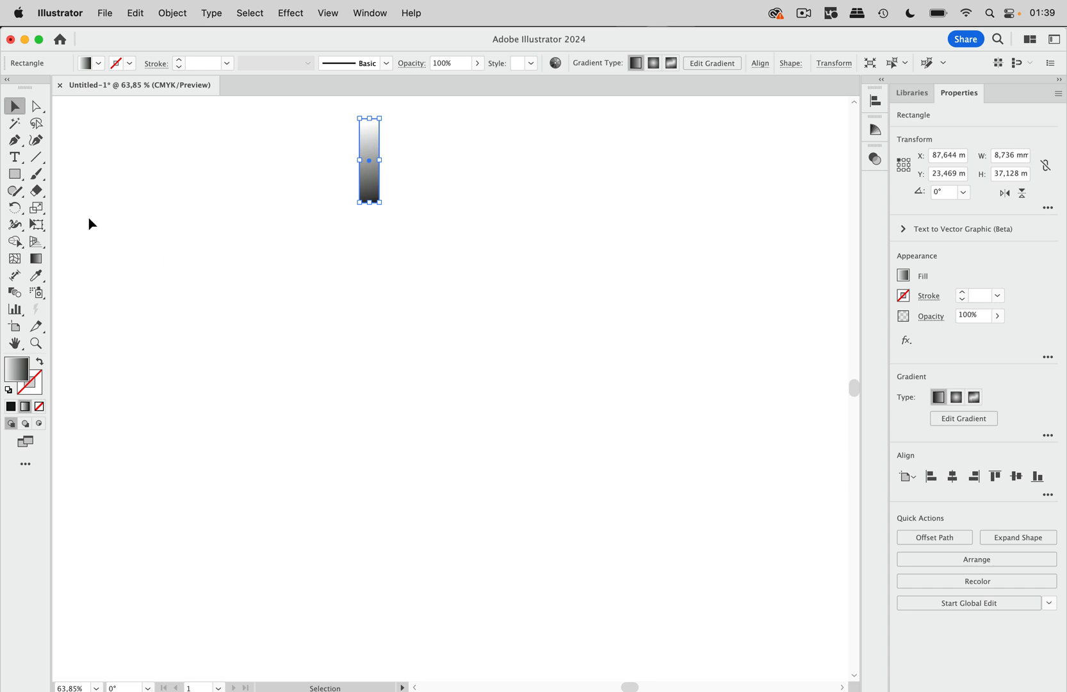
# Activate the Rotate tool and enable Transform Tools and Construction Guides in the Smart Guides preferences.
pyautogui.click(14, 208)
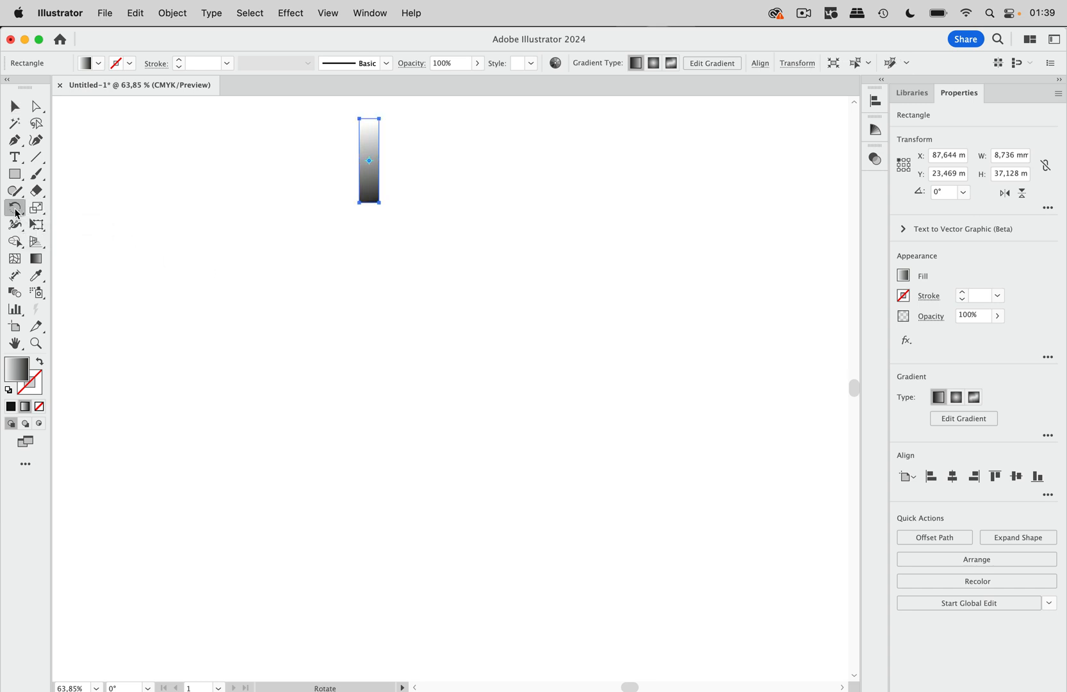
pyautogui.click(330, 13)
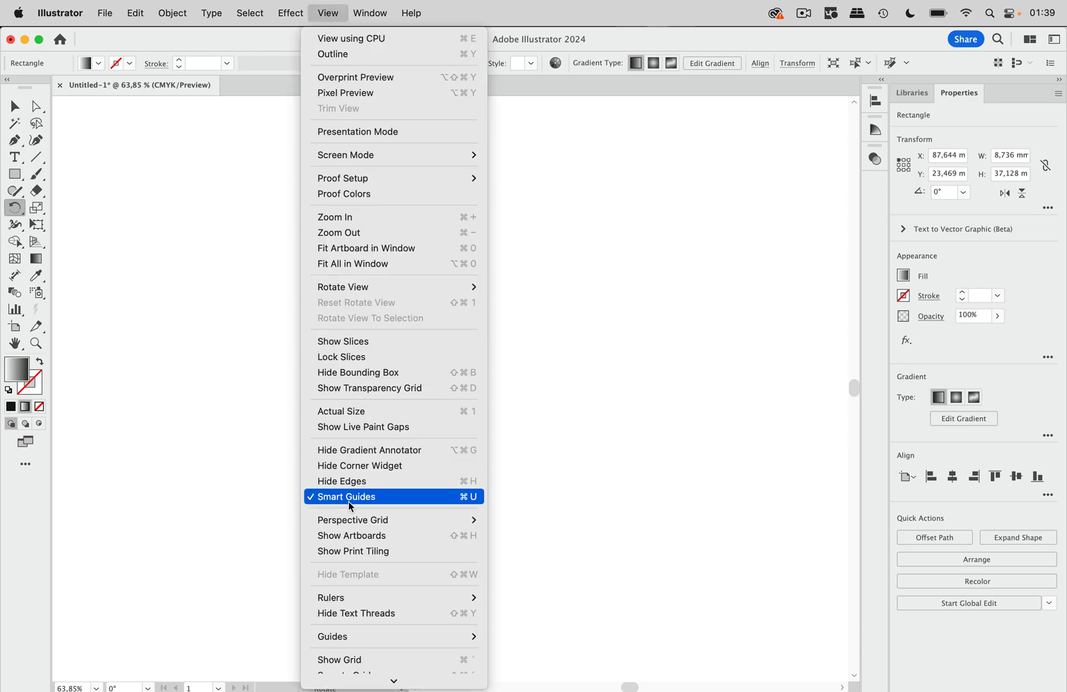
pyautogui.click(323, 18)
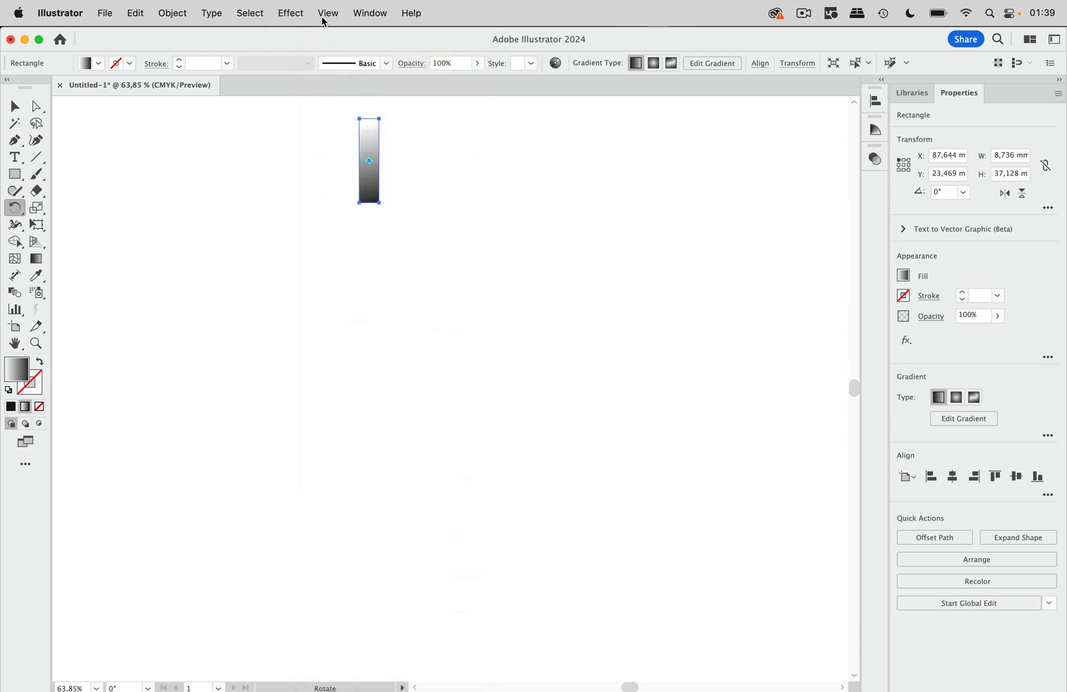
pyautogui.click(64, 13)
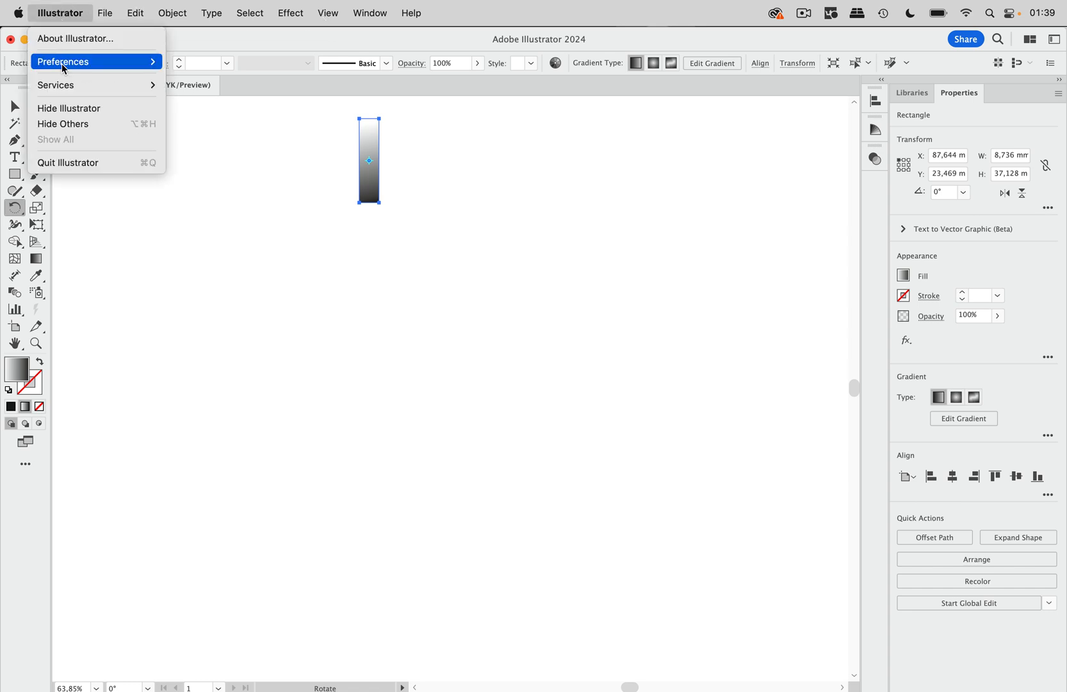
pyautogui.moveTo(88, 64)
pyautogui.click(205, 139)
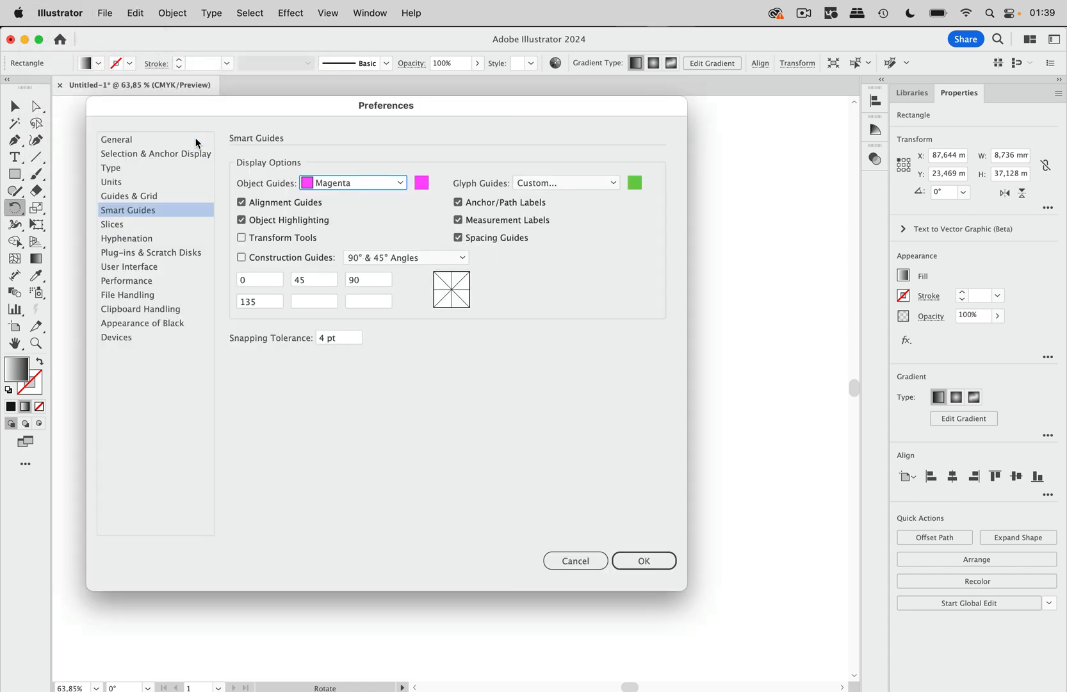
pyautogui.click(297, 241)
pyautogui.click(294, 259)
pyautogui.press('Return')
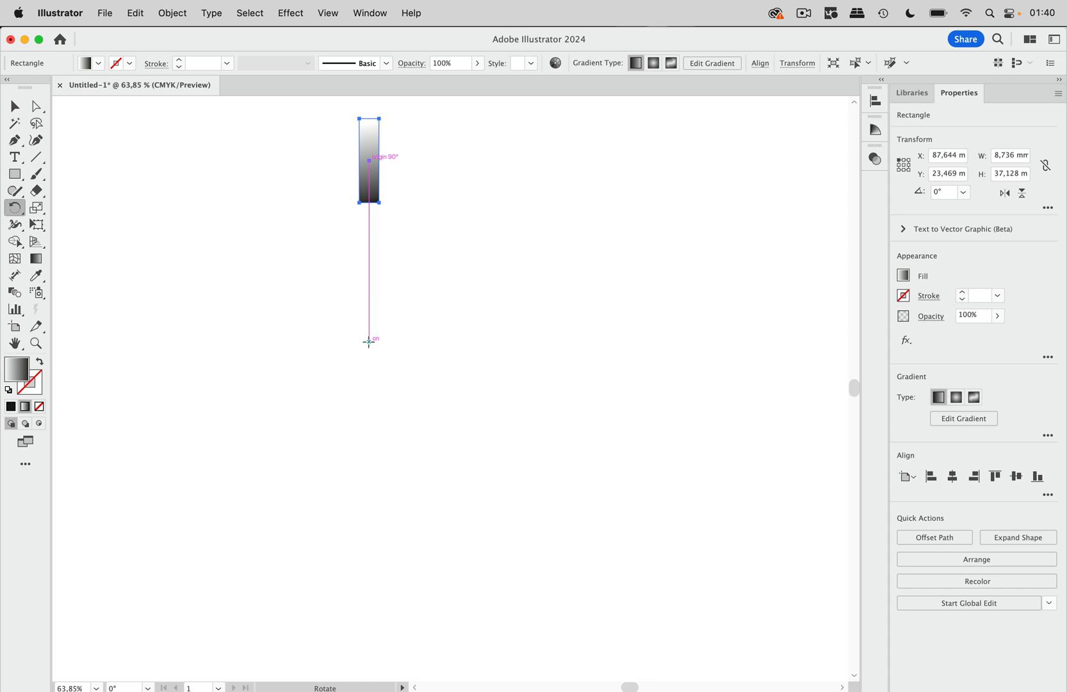
# Make a copy of the gradient rectangle rotated by 360/20 degrees around a centre point straight below it.
pyautogui.keyDown('alt'); pyautogui.click(368, 341); pyautogui.keyUp('alt')
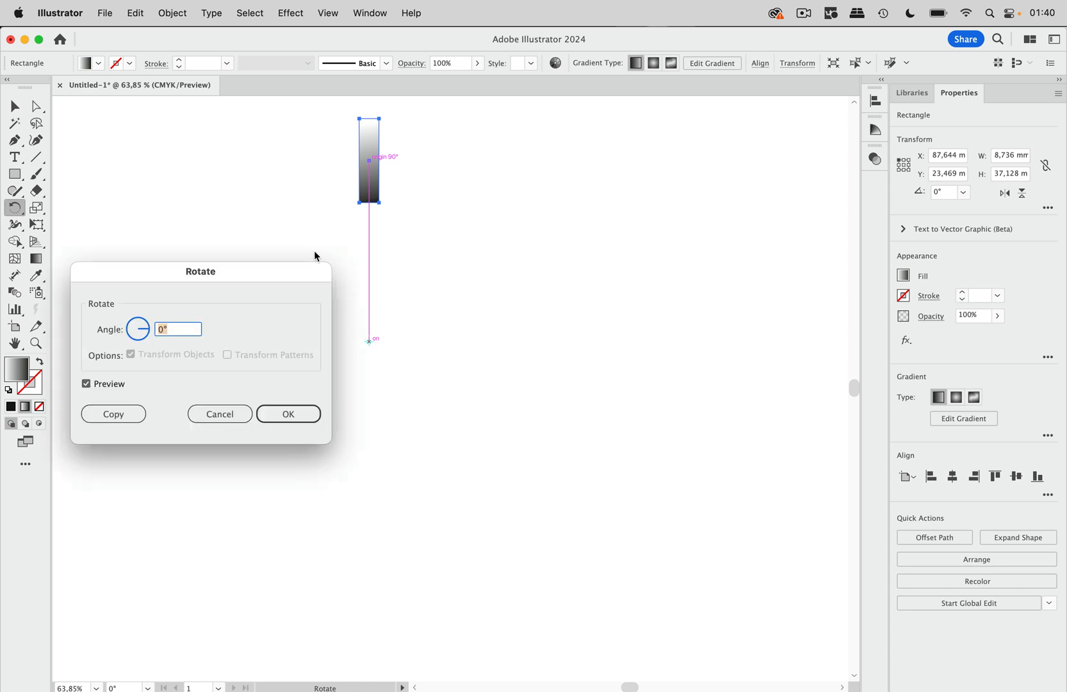
pyautogui.moveTo(286, 266); pyautogui.dragTo(667, 230)
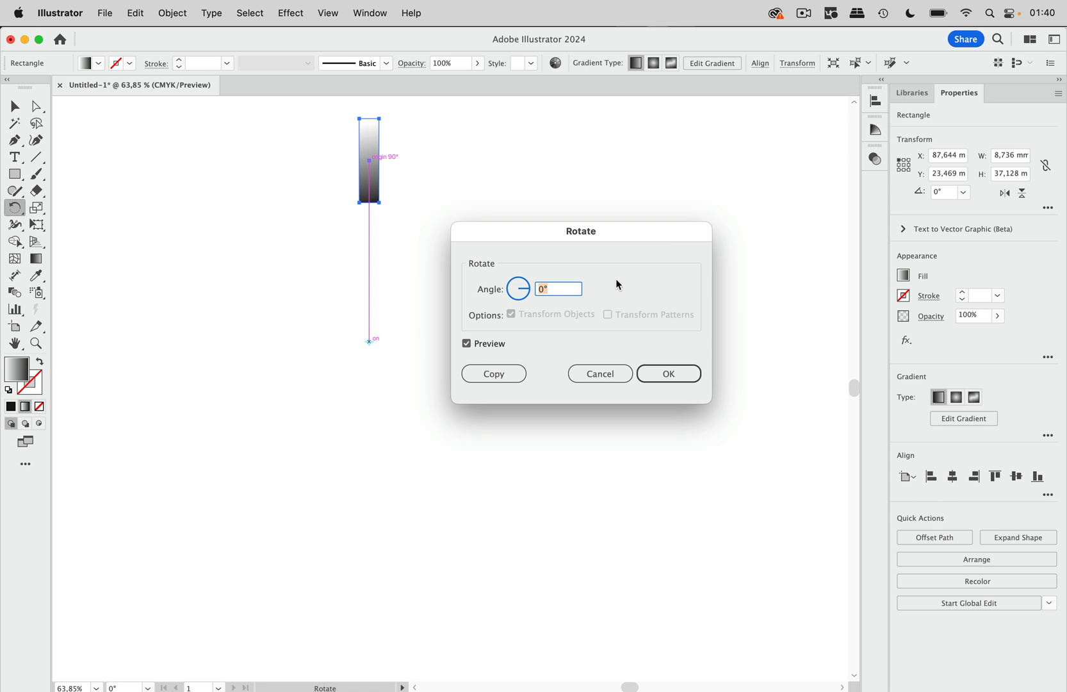
pyautogui.write('360/20')
pyautogui.click(520, 369)
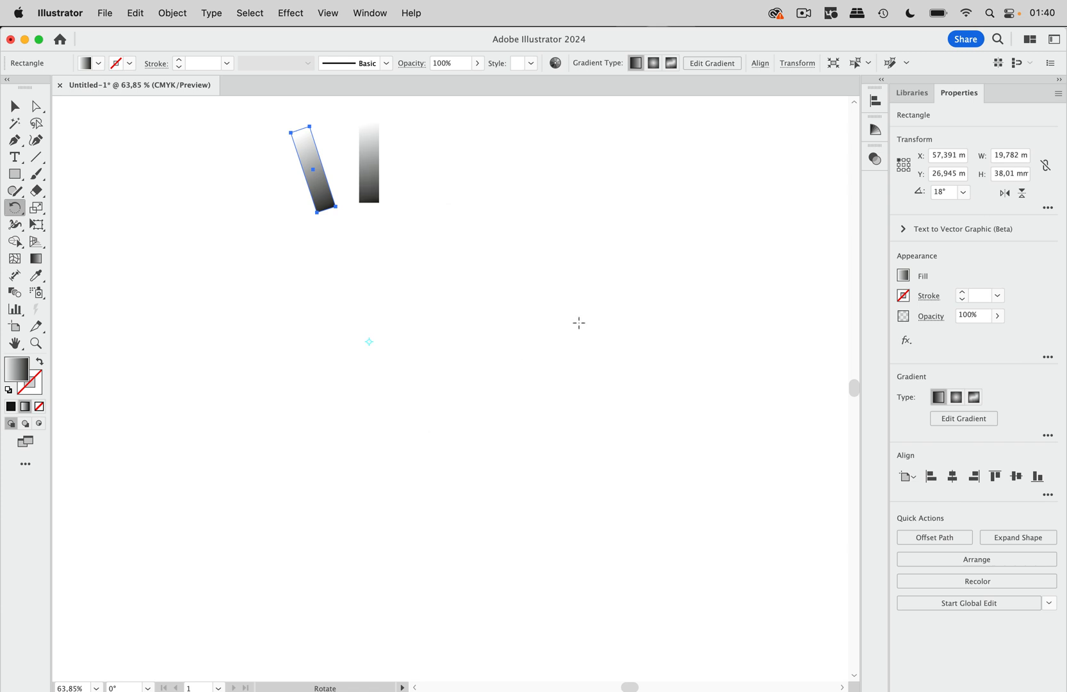
# Repeat the rotated copy until 20 rectangles form a full ring, and deselect everything.
pyautogui.press('super+d')
pyautogui.press('super+d')
pyautogui.press('super+d')
pyautogui.press('super+d')
pyautogui.press('super+d')
pyautogui.press('super+d')
pyautogui.press('super+d')
pyautogui.press('super+d')
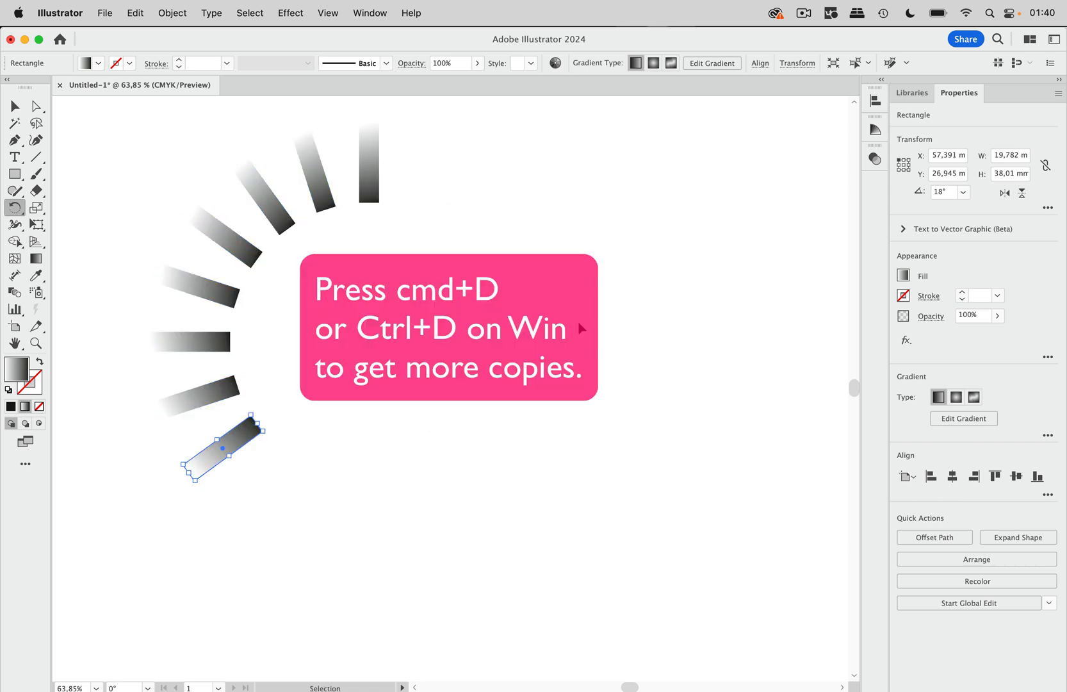
pyautogui.press('super+d')
pyautogui.press('super+d')
pyautogui.press('super+d')
pyautogui.press('super+d')
pyautogui.press('super+d')
pyautogui.press('super+d')
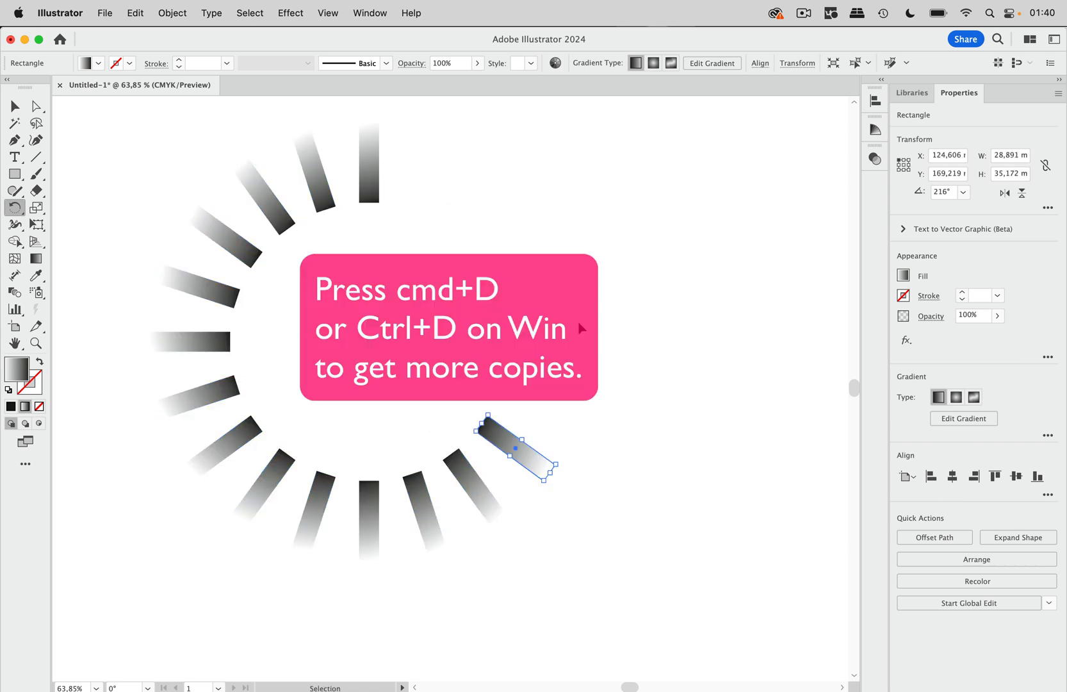
pyautogui.press('super+d')
pyautogui.press('super+d')
pyautogui.press('super+d')
pyautogui.press('super+d')
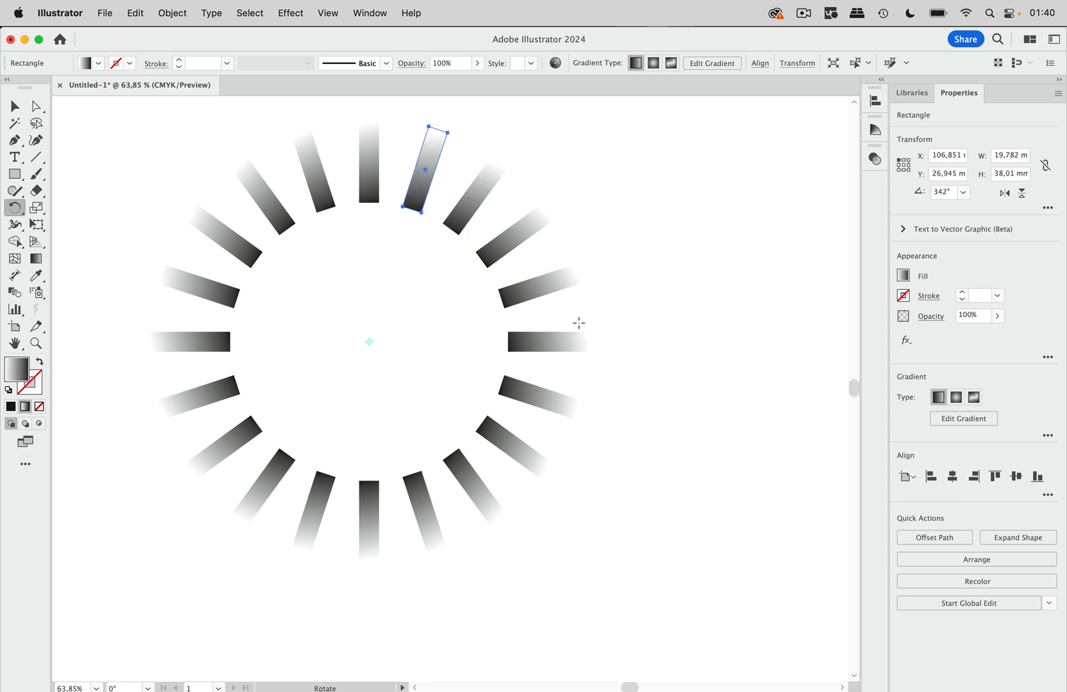
pyautogui.click(15, 106)
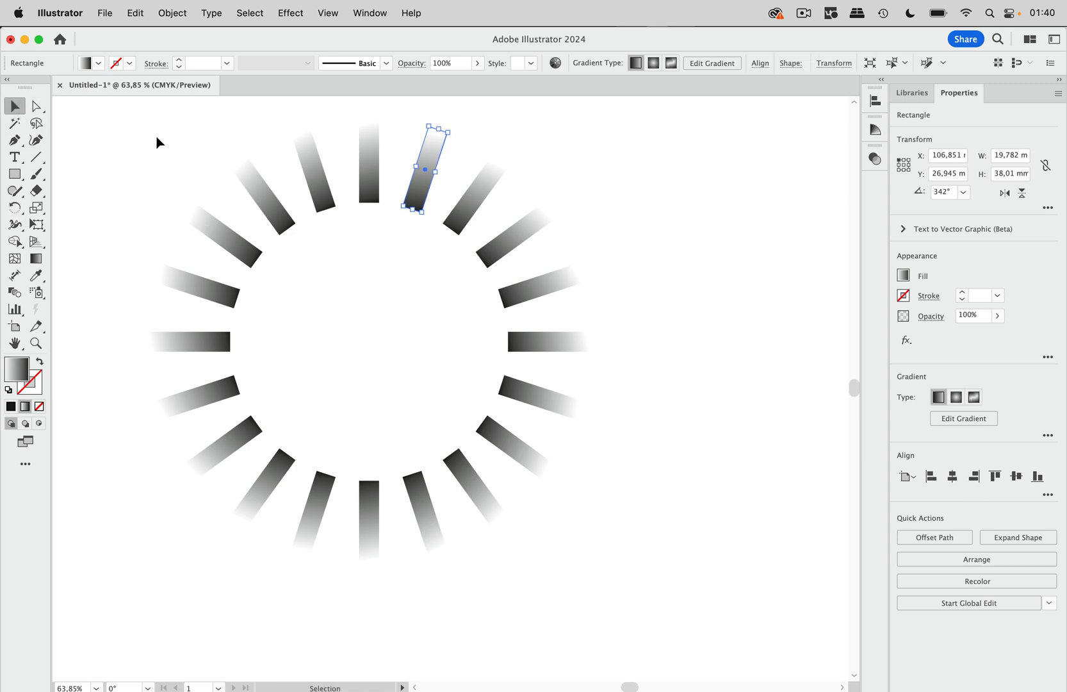
pyautogui.click(183, 136)
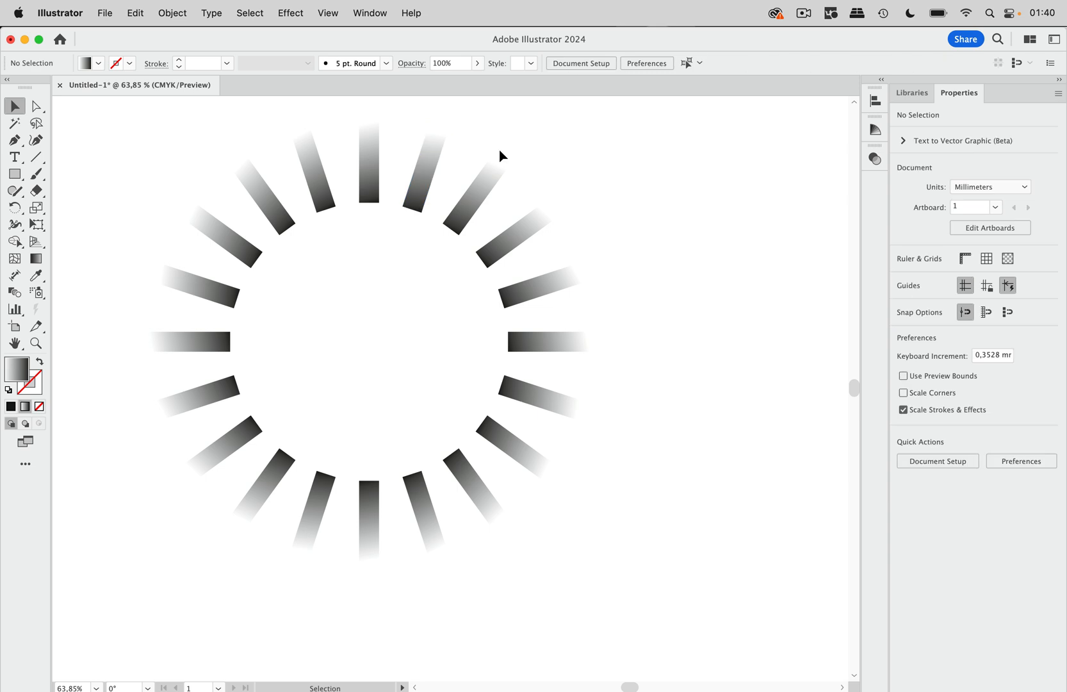
# Check which objects Global Edit matches for the topmost rectangle and for its clockwise neighbour, leaving the mode each time.
pyautogui.click(370, 172)
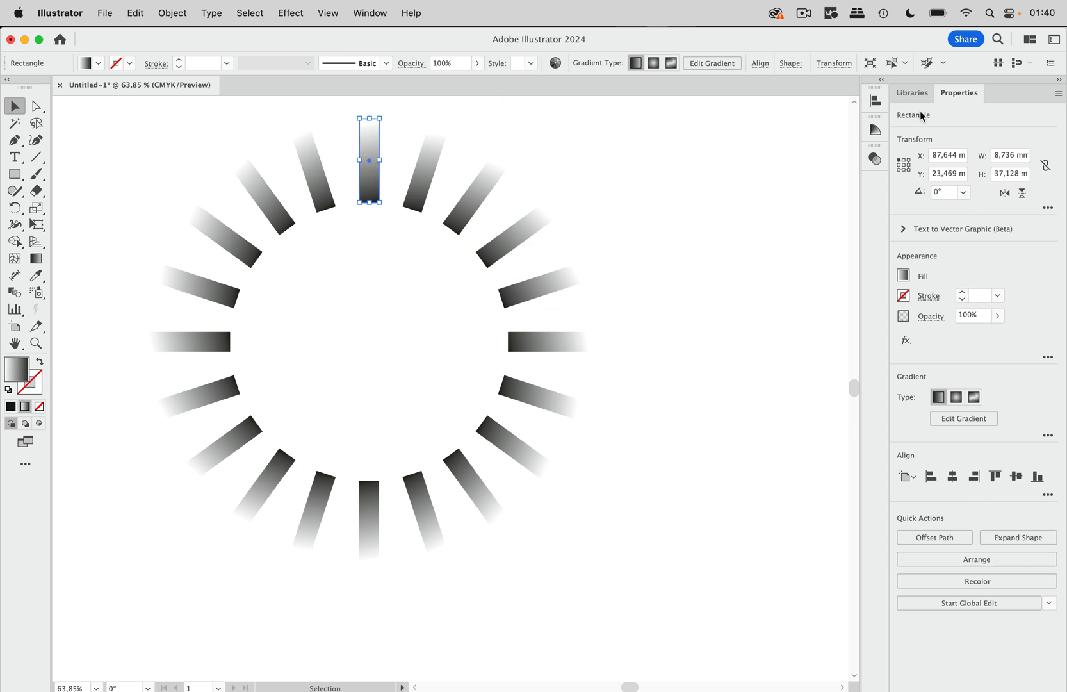
pyautogui.click(926, 62)
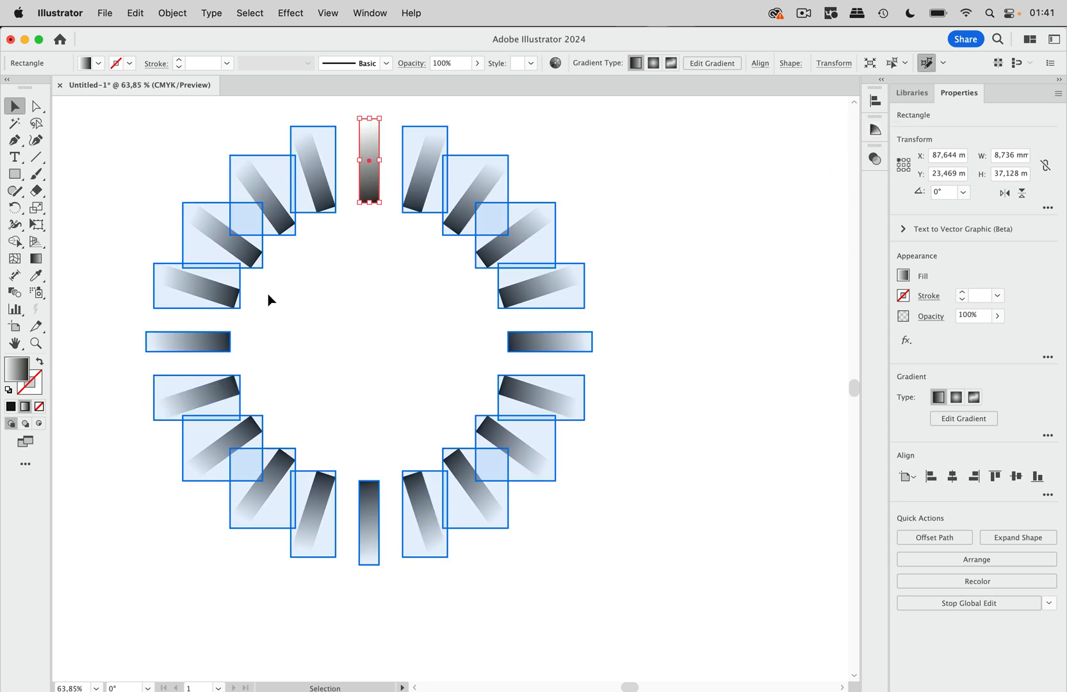
pyautogui.click(422, 287)
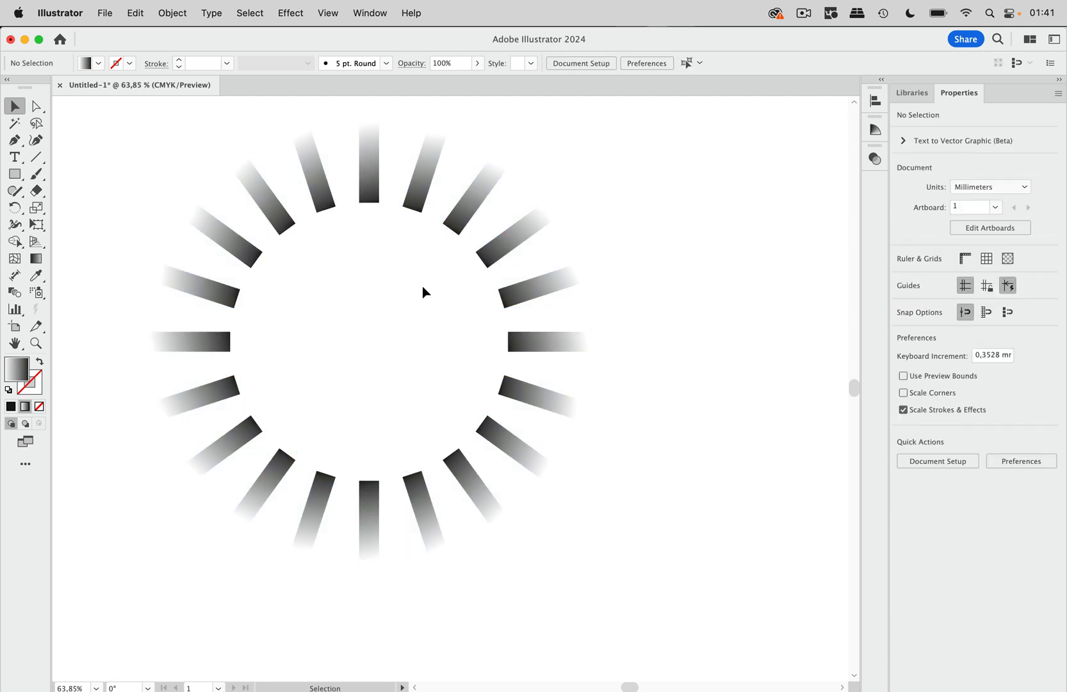
pyautogui.click(436, 180)
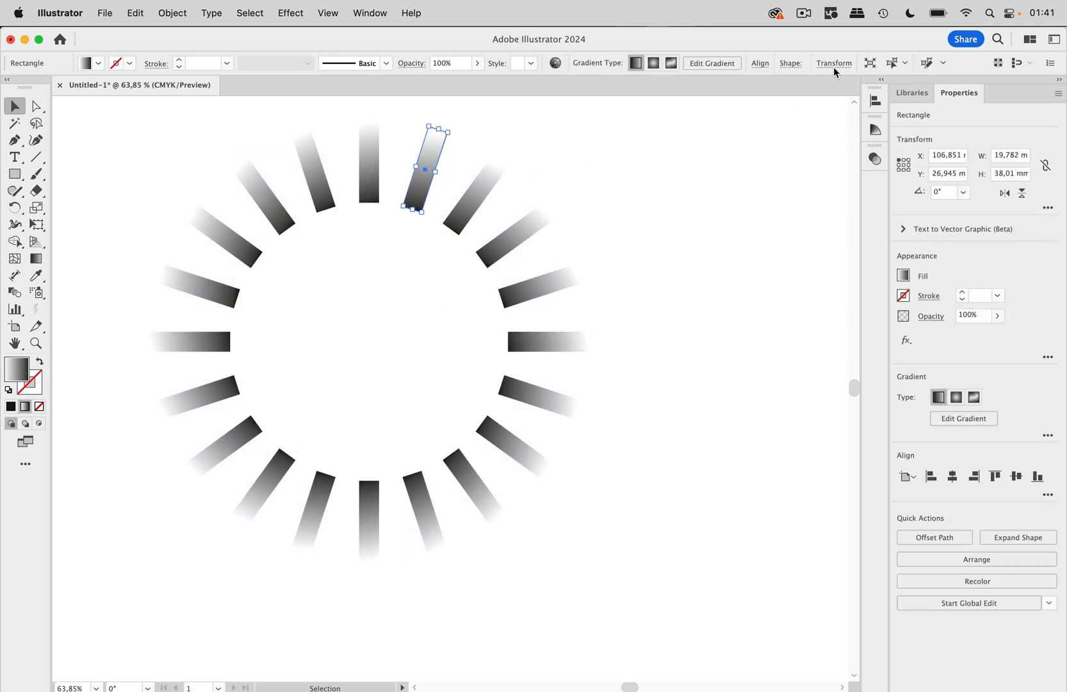
pyautogui.click(926, 62)
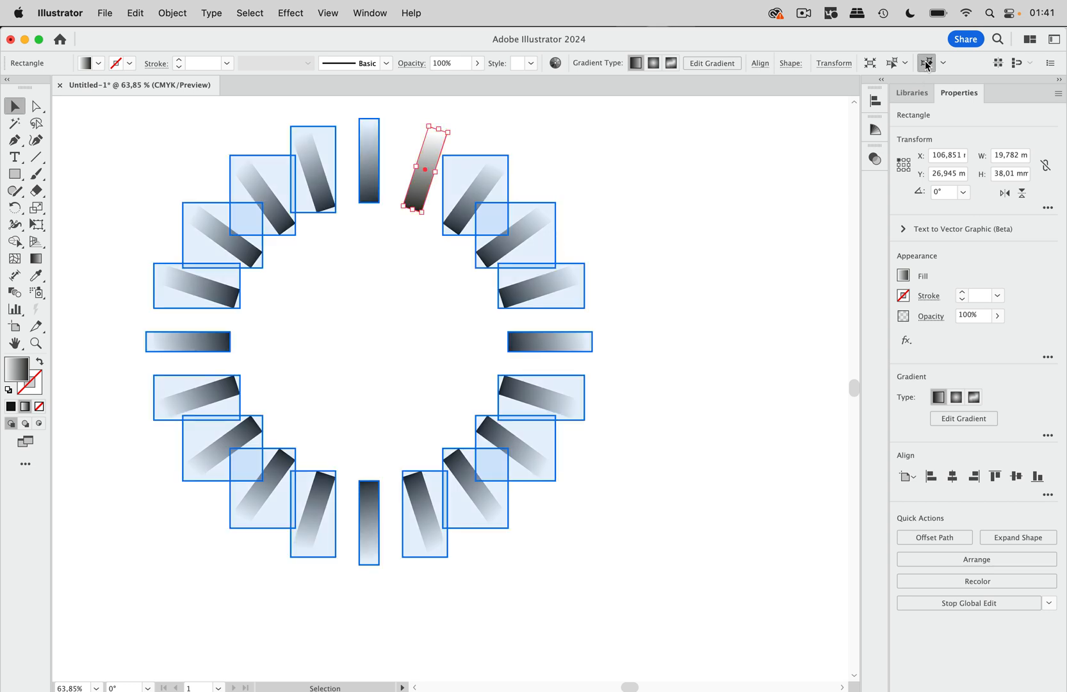
pyautogui.click(617, 237)
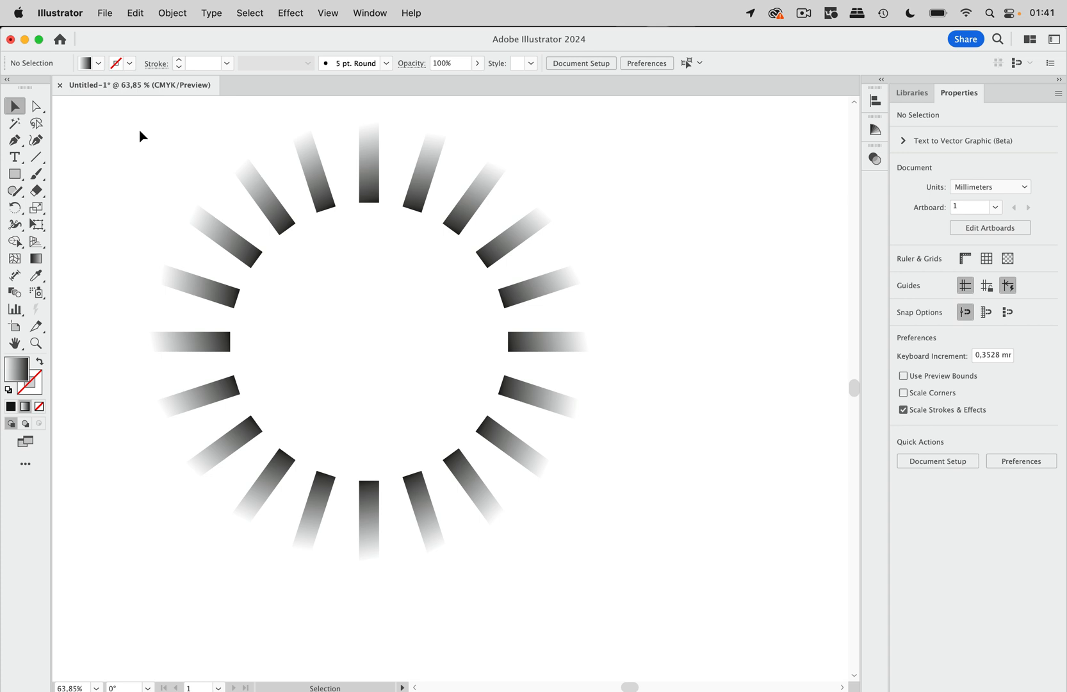
# Select all rectangles in the ring and set their individual rectangle width to 5 mm in the Transform properties.
pyautogui.moveTo(140, 131); pyautogui.dragTo(608, 614)
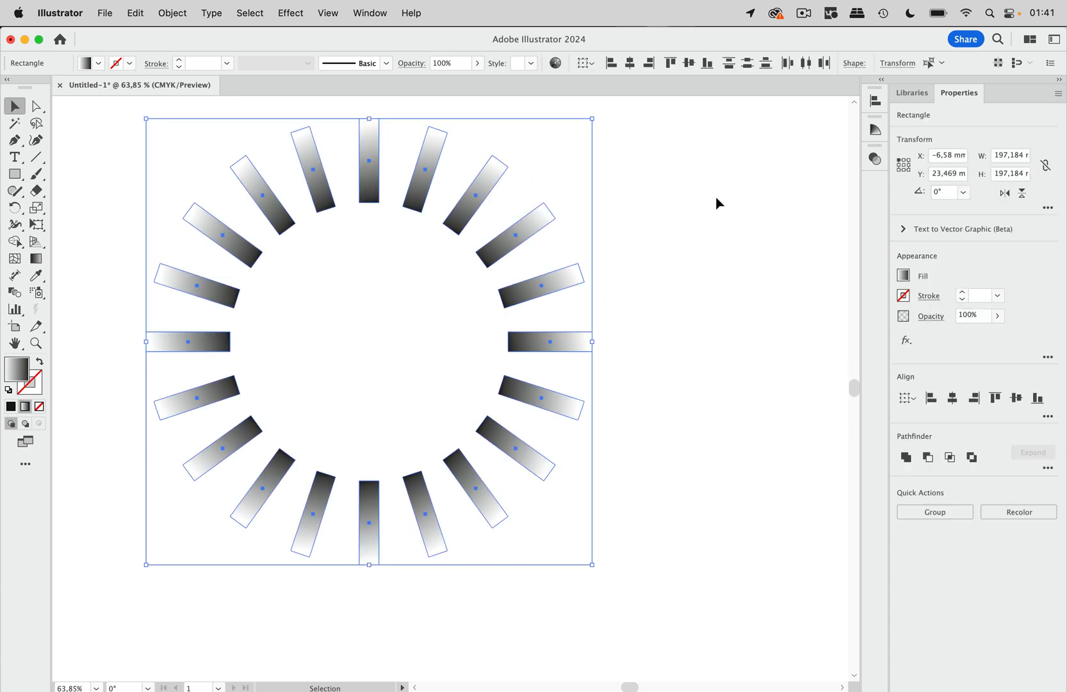
pyautogui.click(371, 13)
pyautogui.scroll(-5, 408, 491)
pyautogui.click(405, 563)
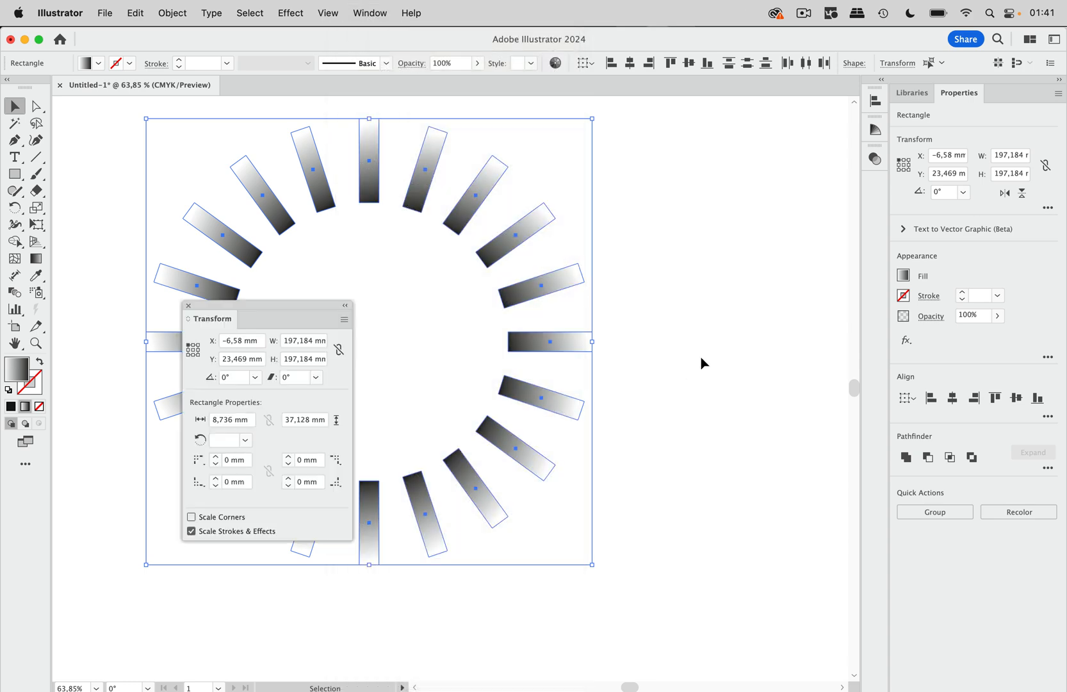
pyautogui.moveTo(317, 307); pyautogui.dragTo(748, 178)
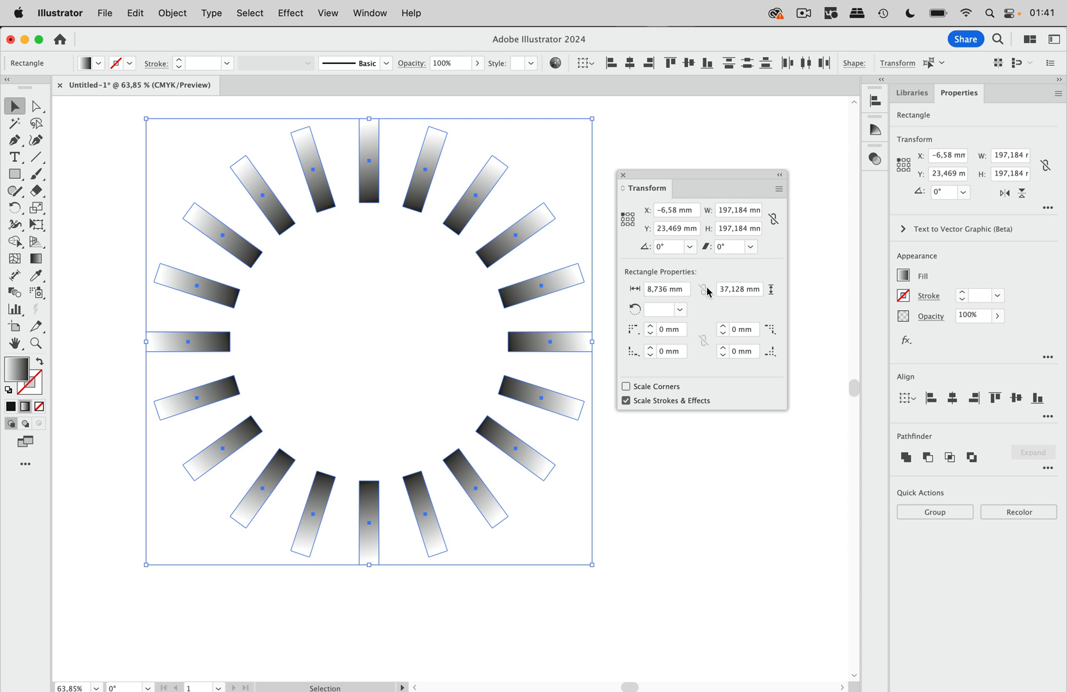
pyautogui.doubleClick(660, 289)
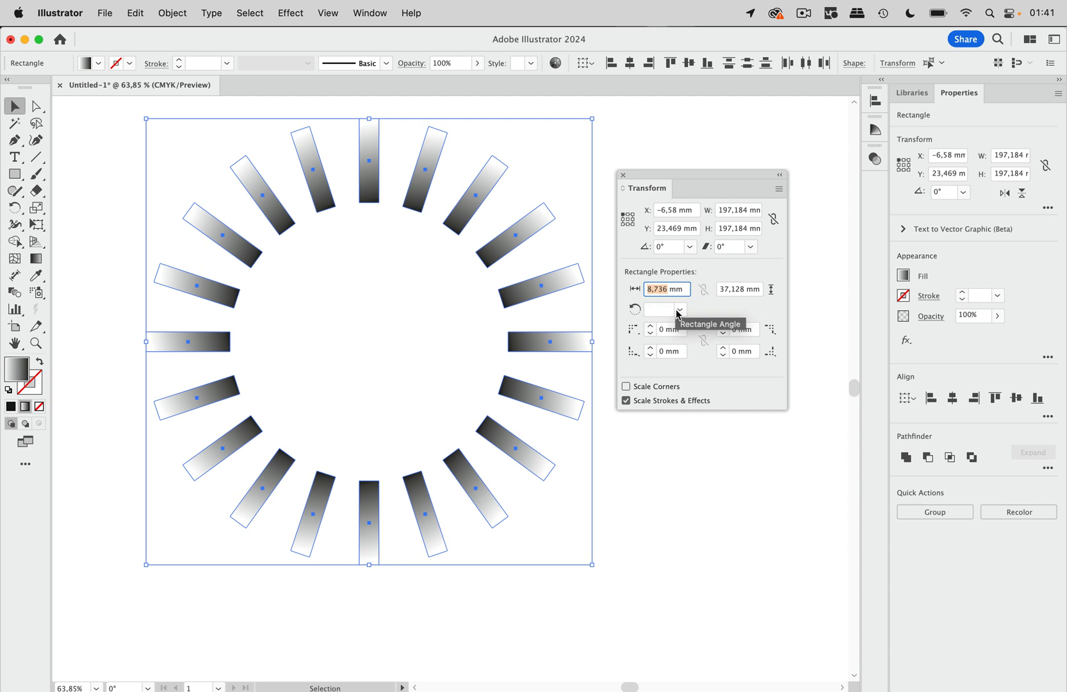
pyautogui.write('5')
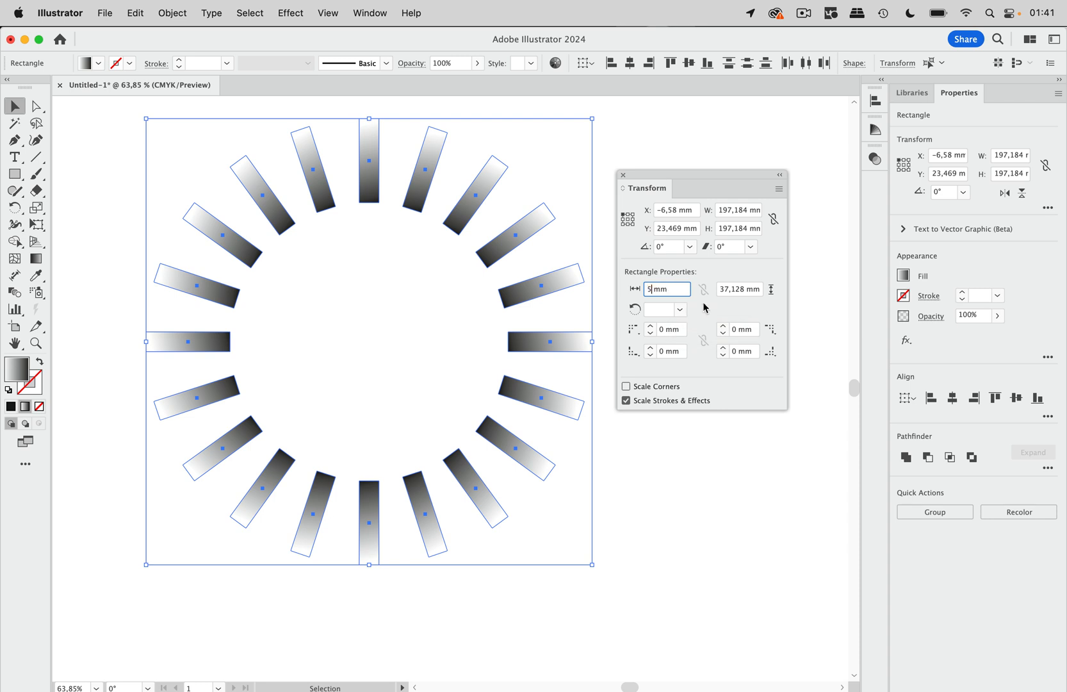
# Set the individual height of all selected rectangles to 20 mm and deselect them.
pyautogui.click(734, 288)
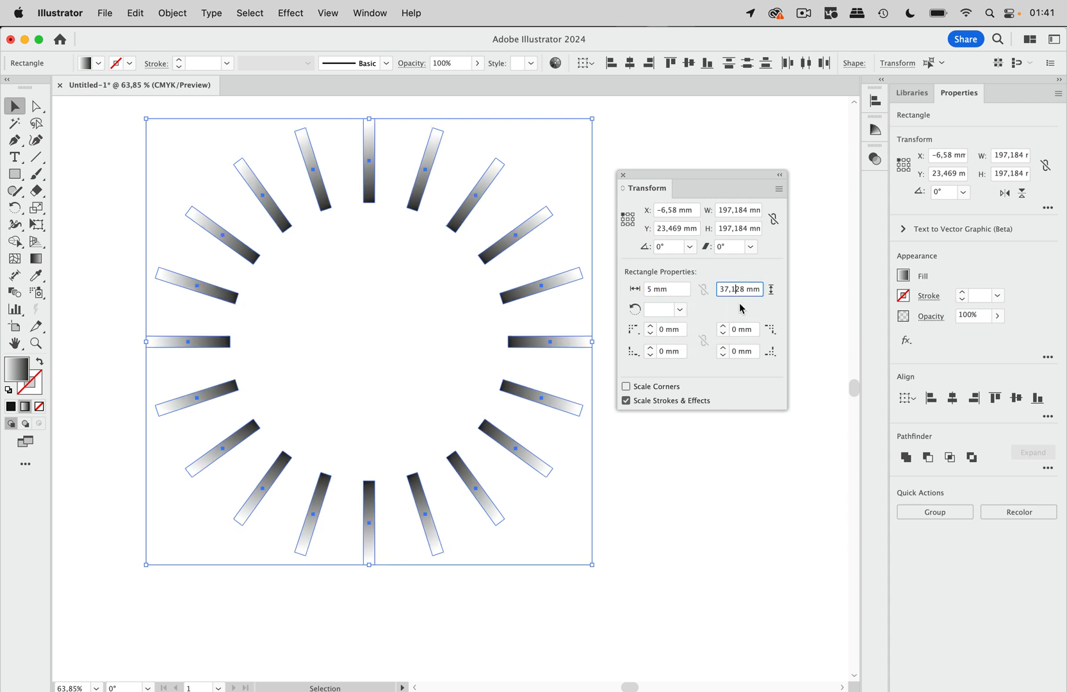
pyautogui.doubleClick(733, 288)
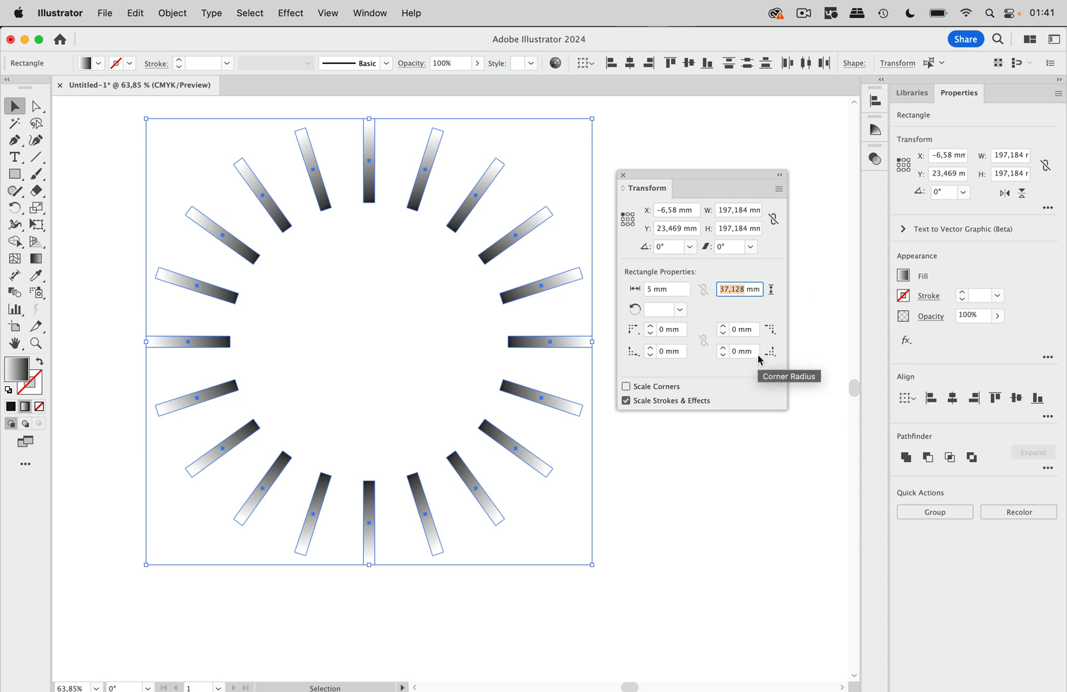
pyautogui.write('20')
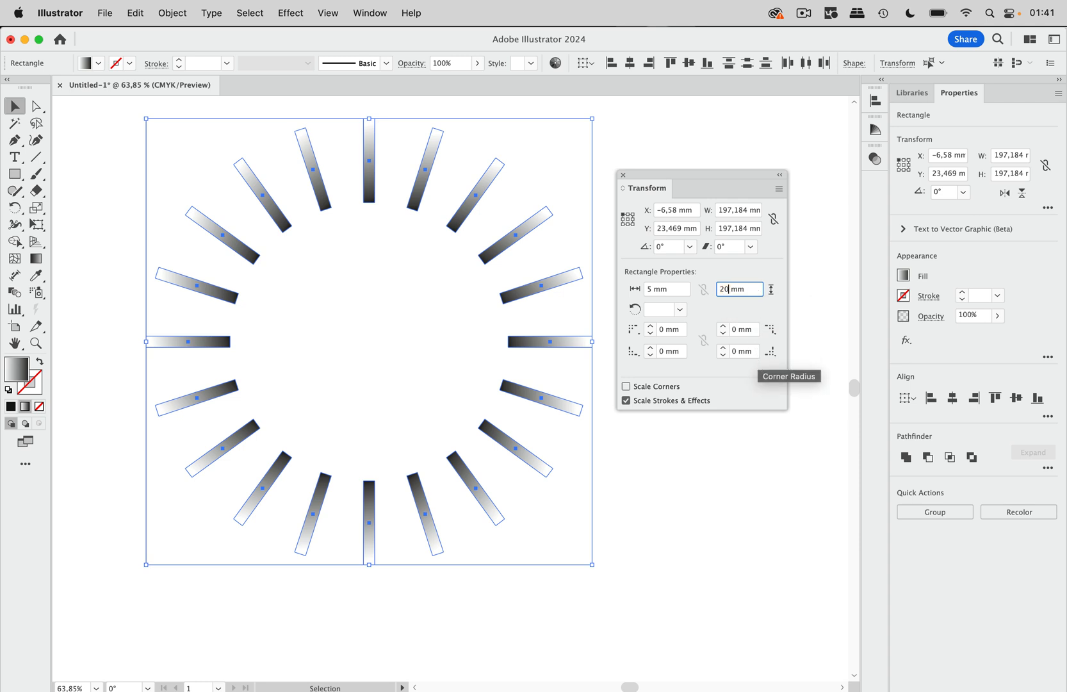
pyautogui.click(670, 289)
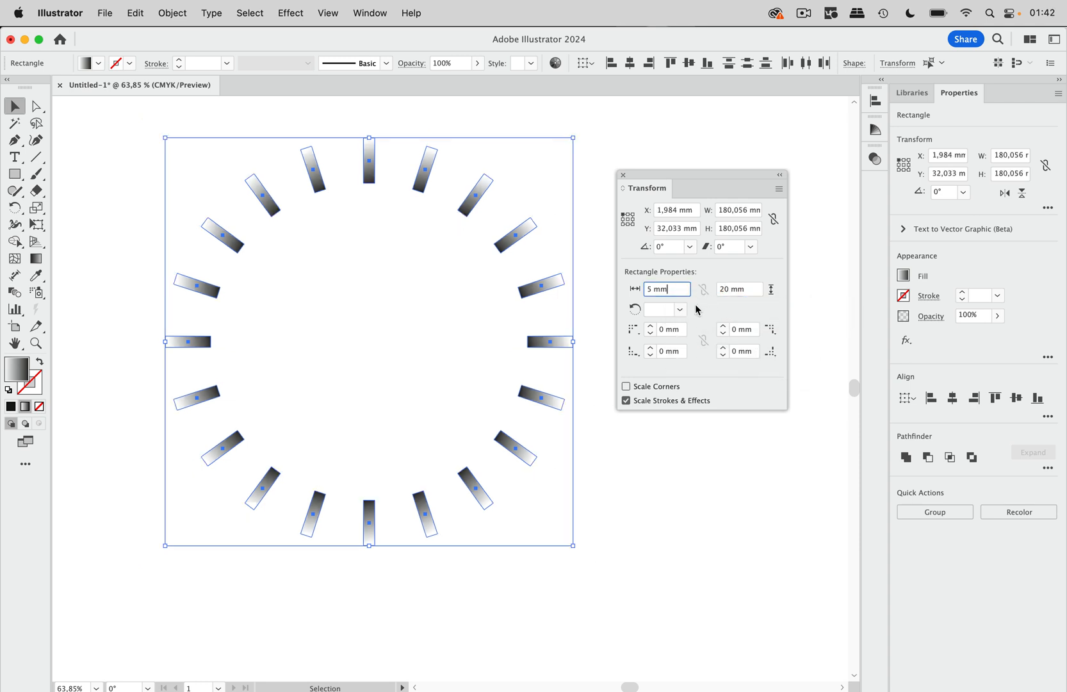
pyautogui.click(630, 291)
pyautogui.press('super+shift+a')
# Draw an upright rectangle about 14 mm wide and 37 mm high in the empty area beside the ring.
pyautogui.moveTo(686, 176); pyautogui.dragTo(270, 436)
pyautogui.hscroll(10, 404, 238)
pyautogui.click(15, 173)
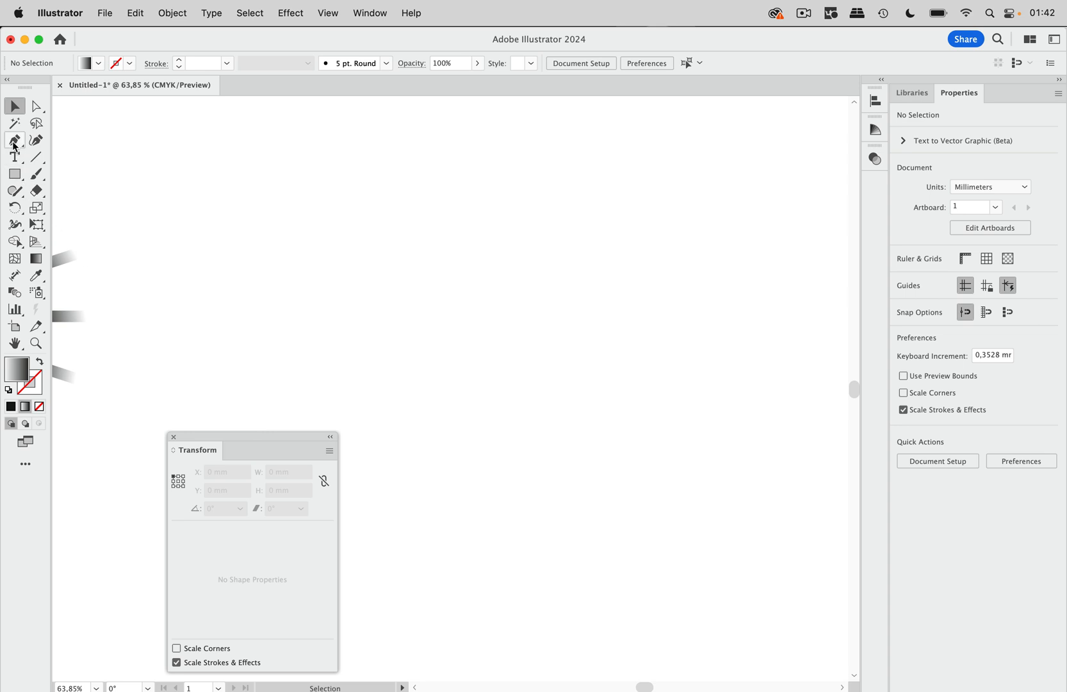
pyautogui.moveTo(383, 160); pyautogui.dragTo(417, 243)
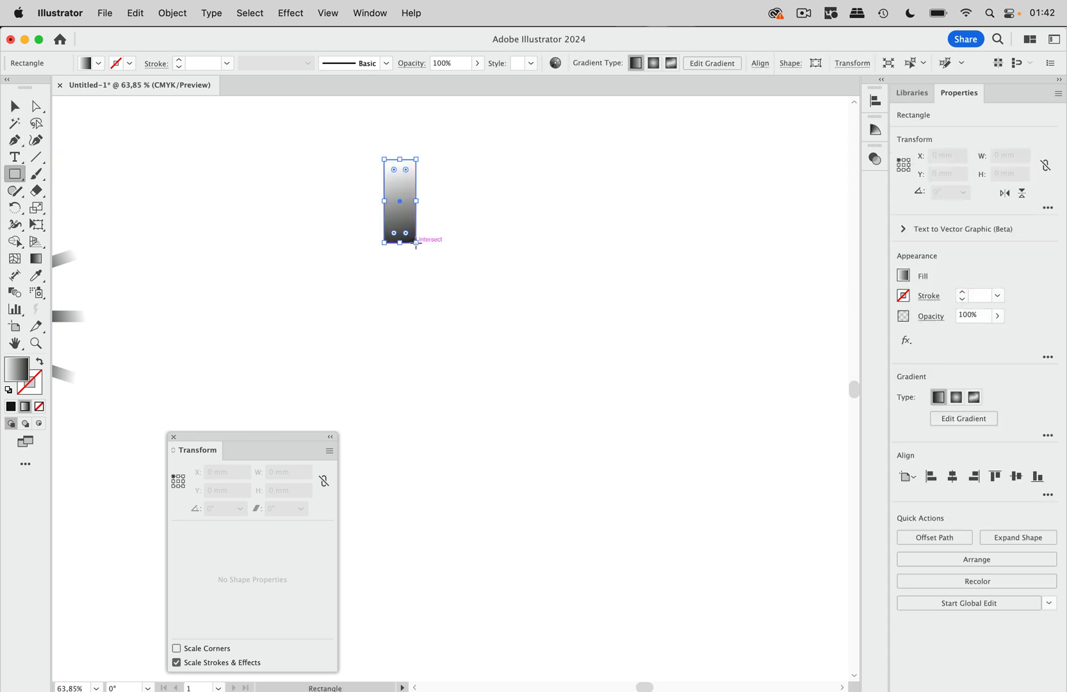
# Expand the new rectangle's live shape into a plain path and place a copy about 19 mm to its right.
pyautogui.click(173, 13)
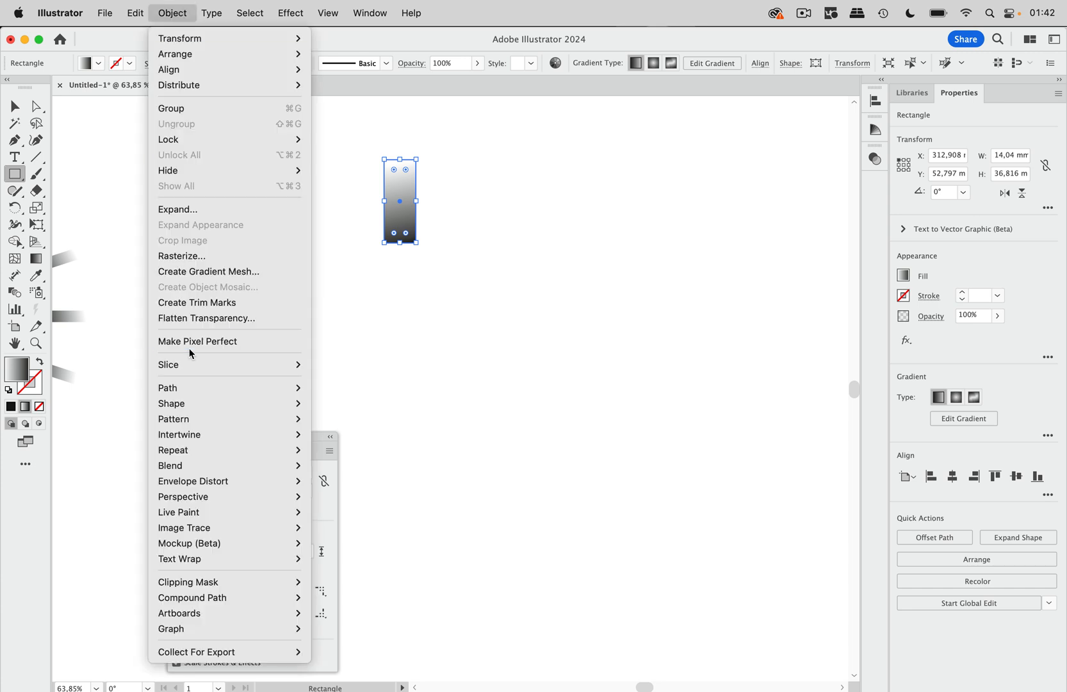
pyautogui.moveTo(223, 406)
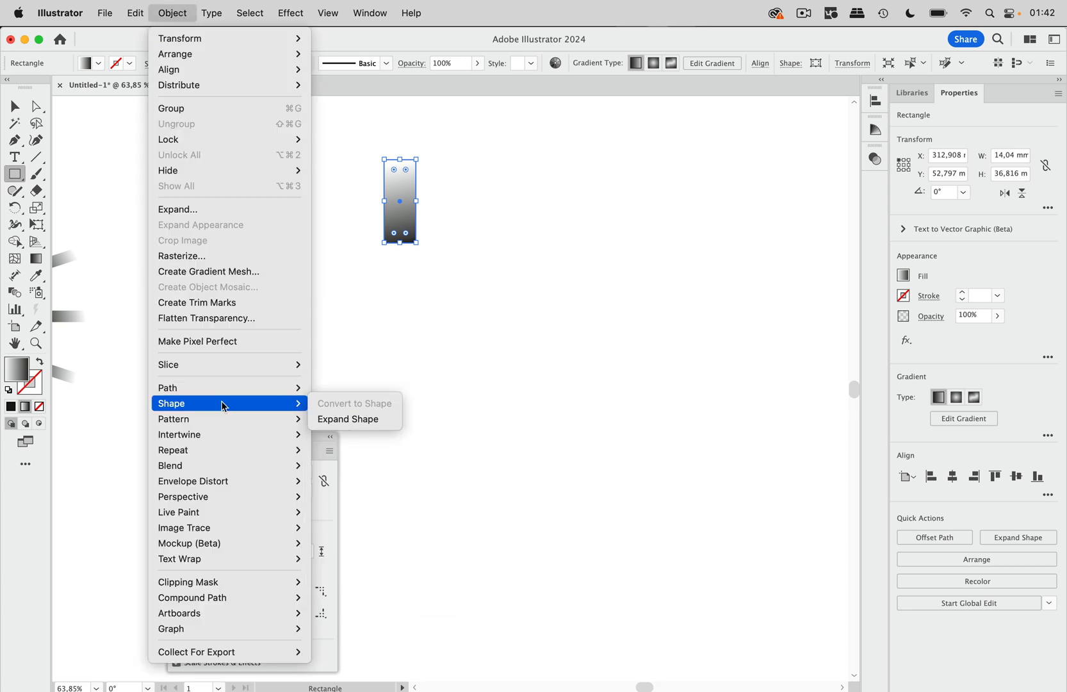
pyautogui.click(347, 419)
pyautogui.click(14, 107)
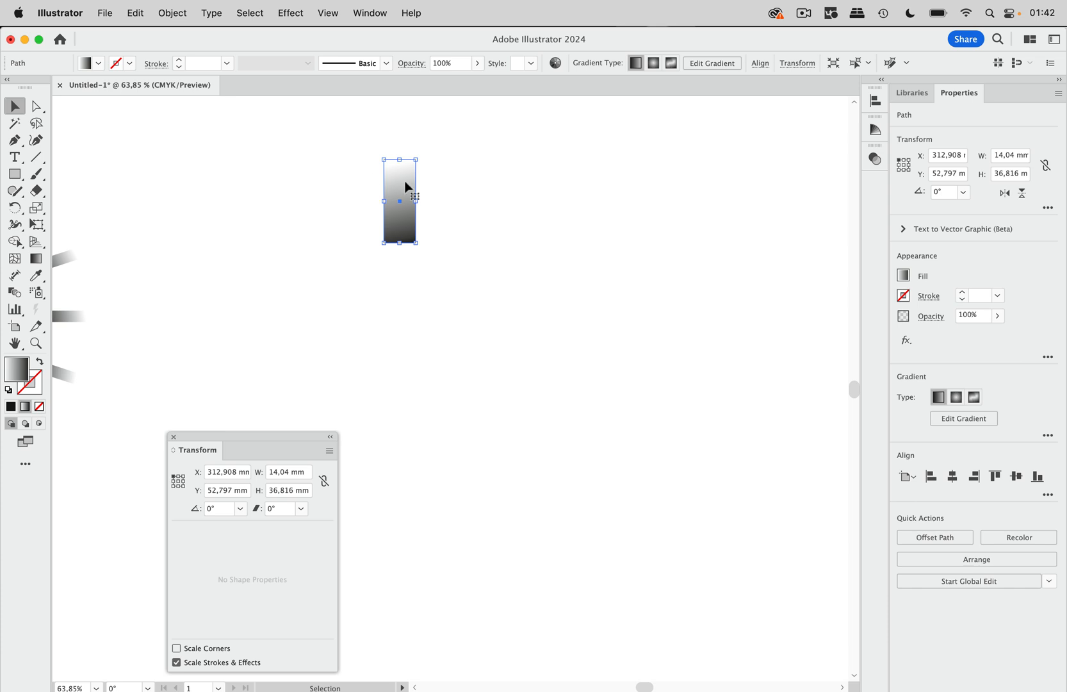
pyautogui.moveTo(404, 183); pyautogui.dragTo(450, 188)
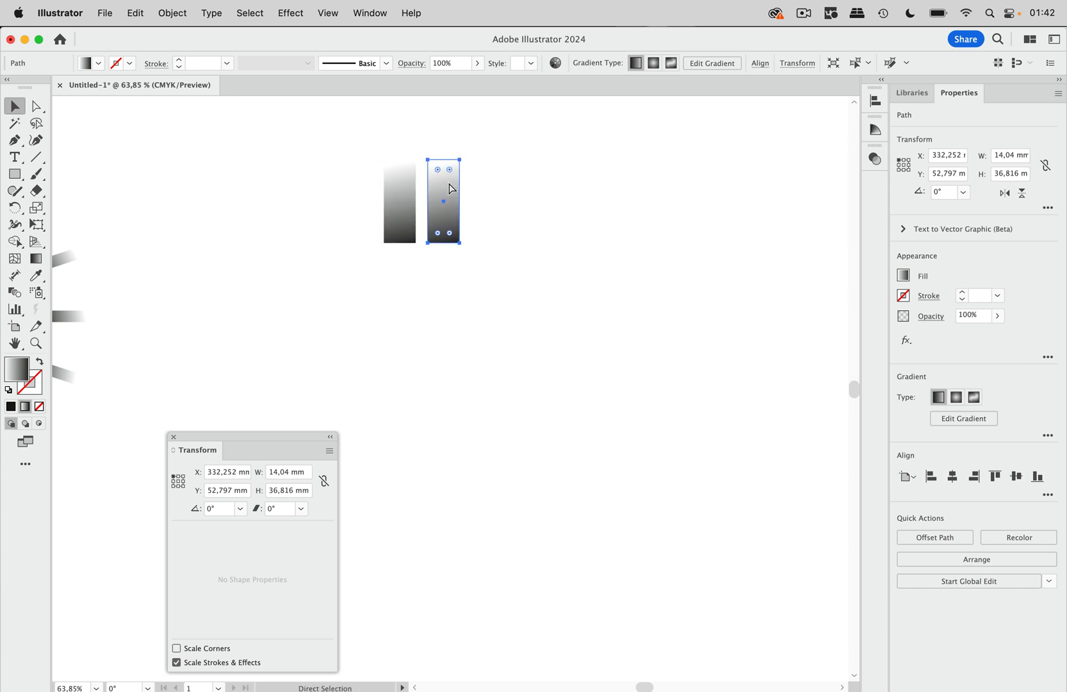
# Repeat the rectangle copy into a row of seven, and duplicate the row downward about 48 mm apart to make four rows.
pyautogui.press('super+d')
pyautogui.press('super+d')
pyautogui.press('super+d')
pyautogui.press('super+d')
pyautogui.press('super+d')
pyautogui.moveTo(357, 142); pyautogui.dragTo(698, 253)
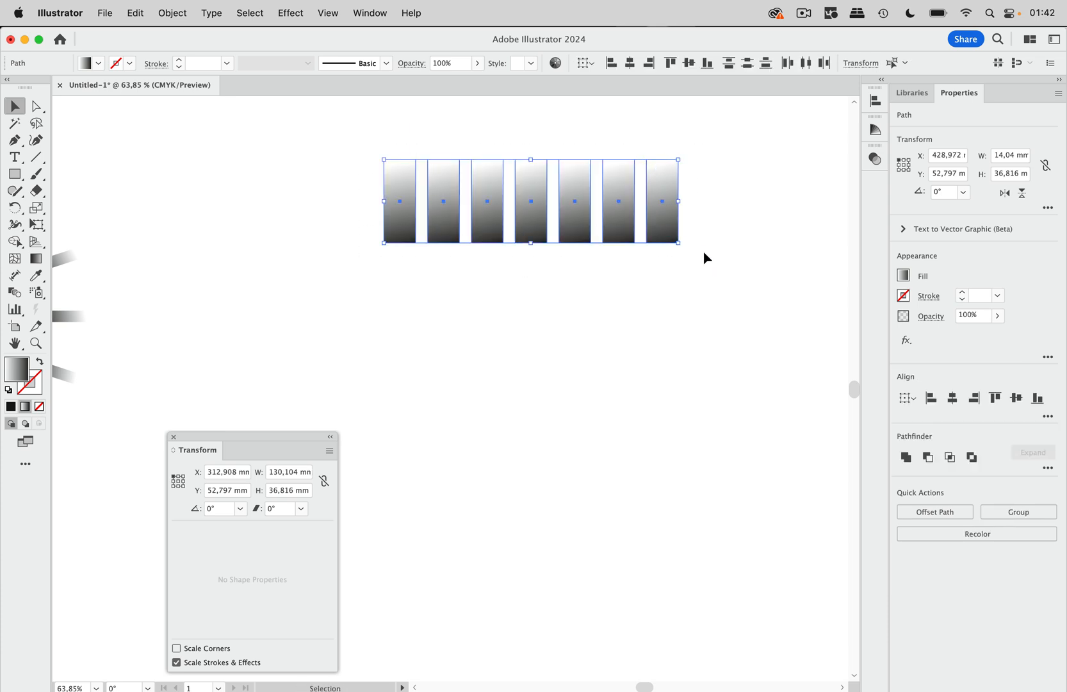
pyautogui.moveTo(667, 185); pyautogui.dragTo(672, 290)
pyautogui.press('super+d')
pyautogui.press('super+d')
# Apply Transform Each to all the grid's rectangles with Random on, 126% horizontal scale, 168% vertical scale and a 28° rotation.
pyautogui.moveTo(718, 190); pyautogui.dragTo(363, 547)
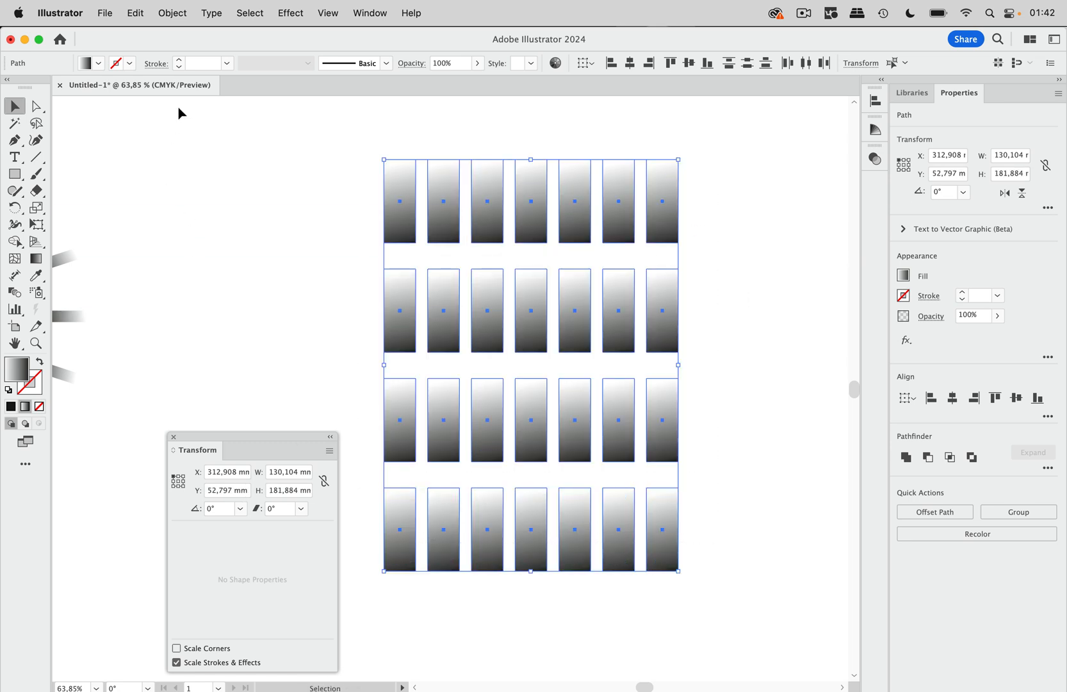
pyautogui.click(184, 19)
pyautogui.moveTo(185, 39)
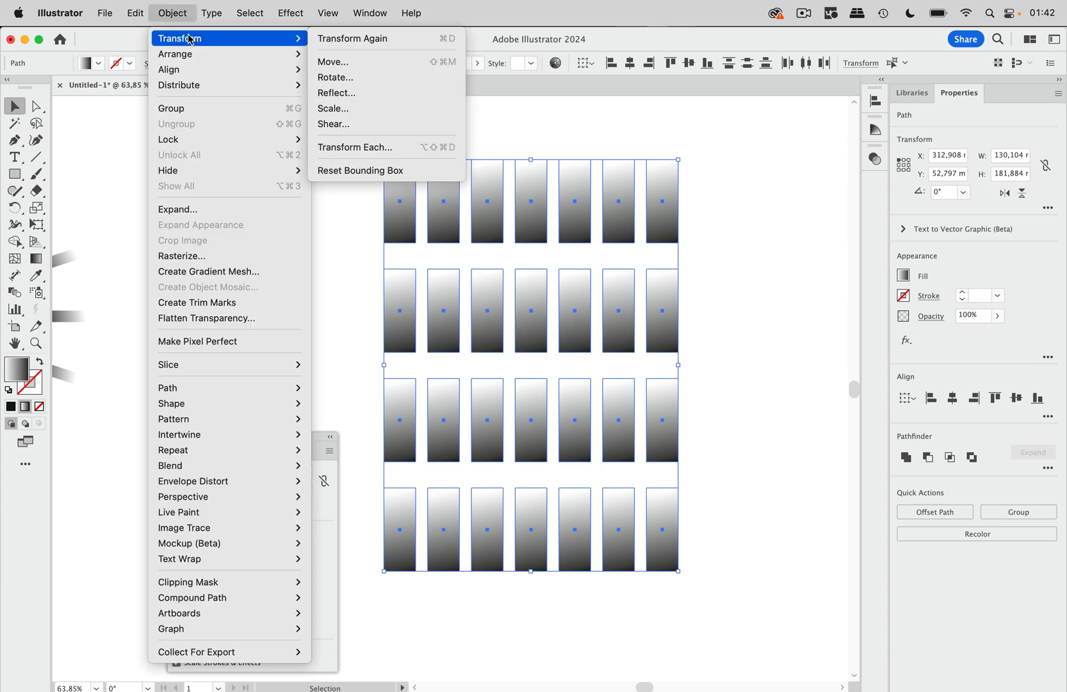
pyautogui.click(356, 147)
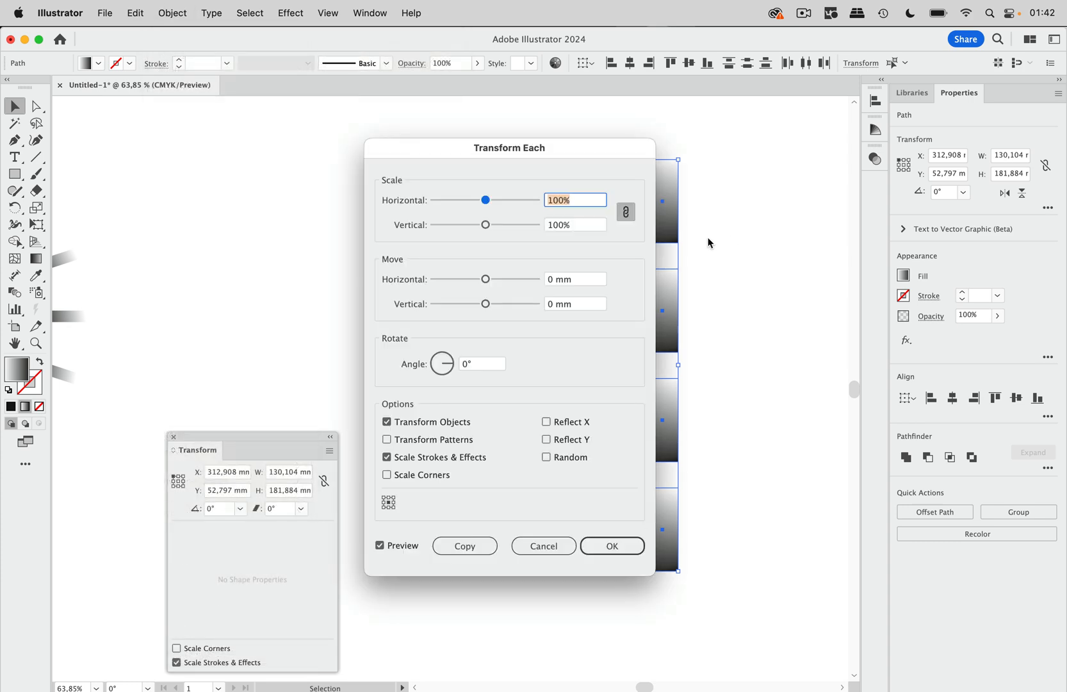
pyautogui.moveTo(569, 158); pyautogui.dragTo(878, 127)
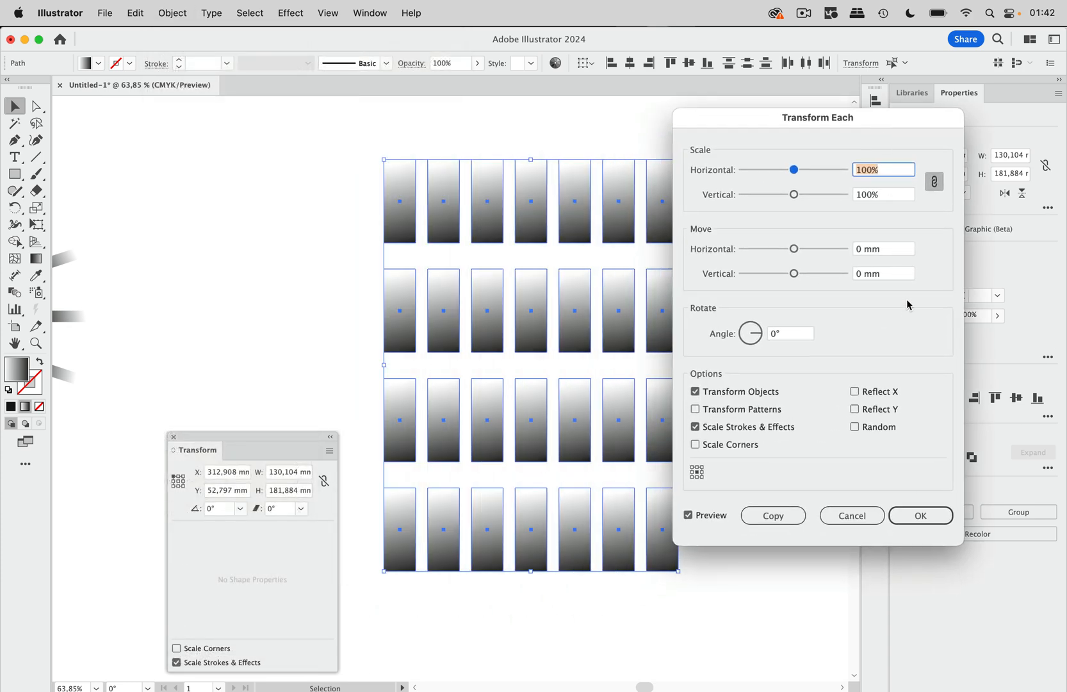
pyautogui.click(886, 428)
pyautogui.moveTo(794, 169); pyautogui.dragTo(807, 170)
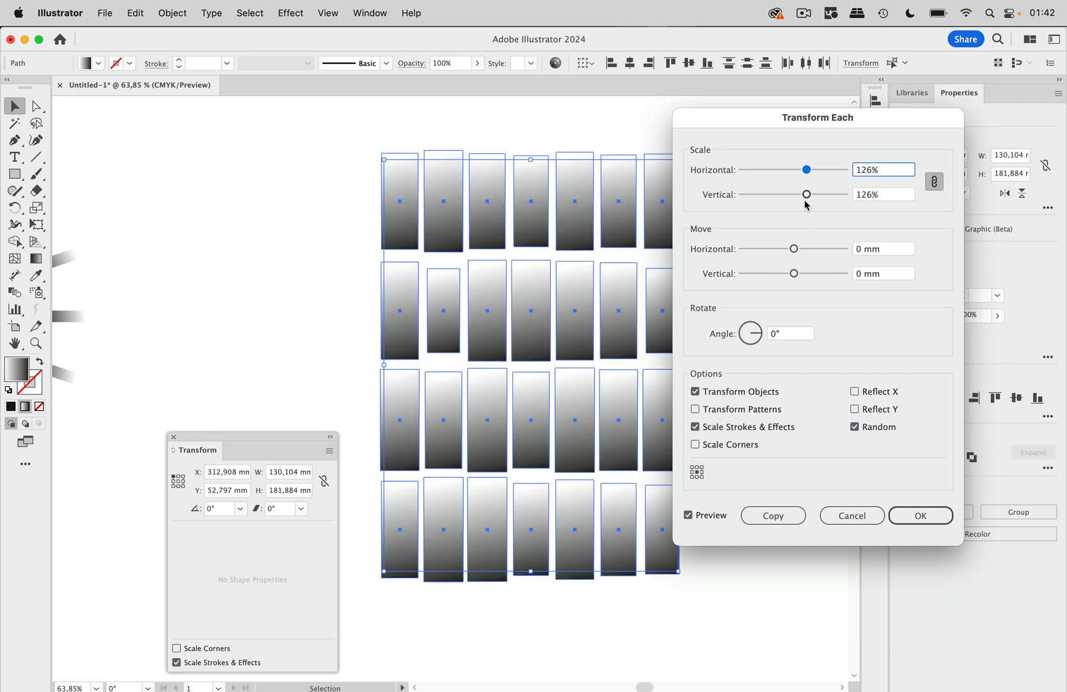
pyautogui.click(933, 183)
pyautogui.moveTo(806, 194); pyautogui.dragTo(828, 194)
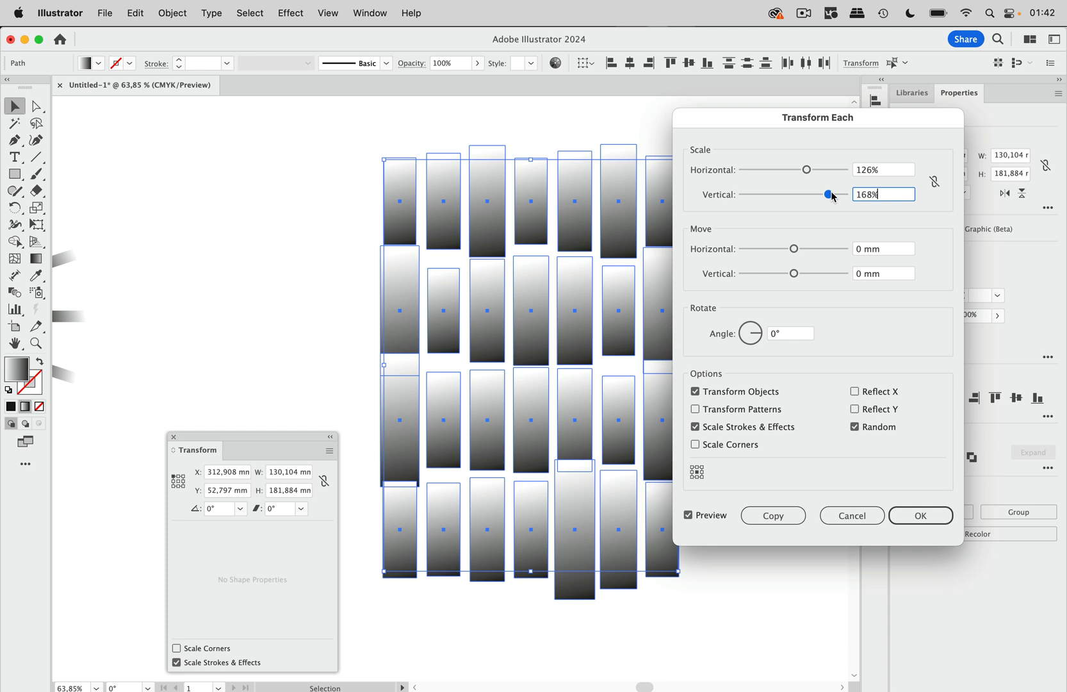
pyautogui.moveTo(760, 333); pyautogui.dragTo(761, 327)
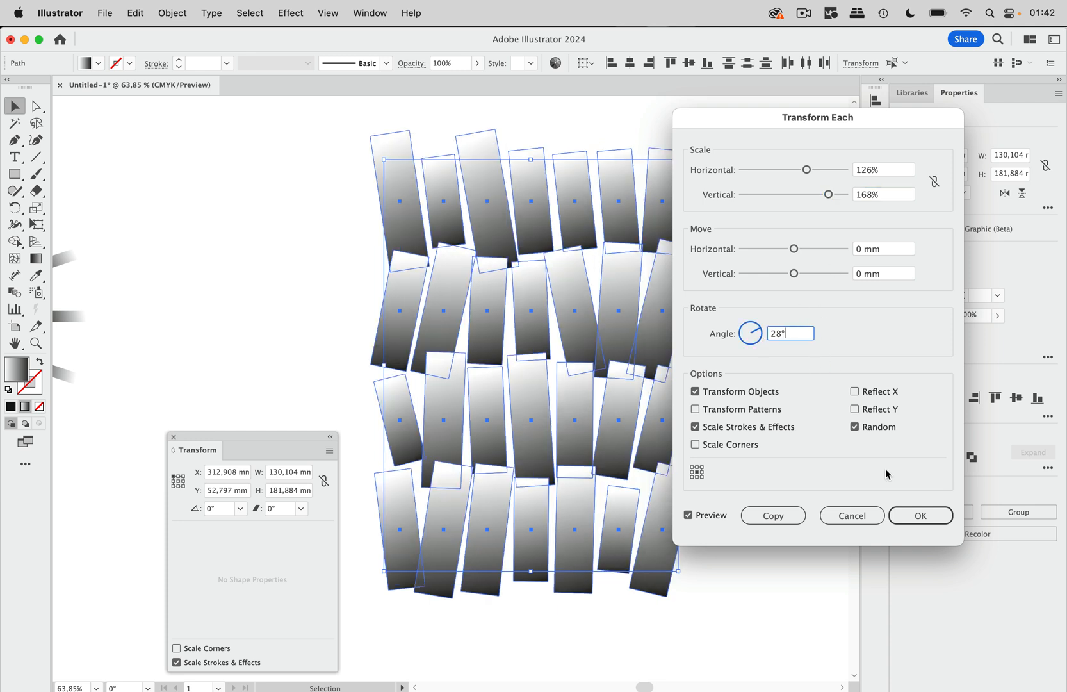
pyautogui.click(923, 517)
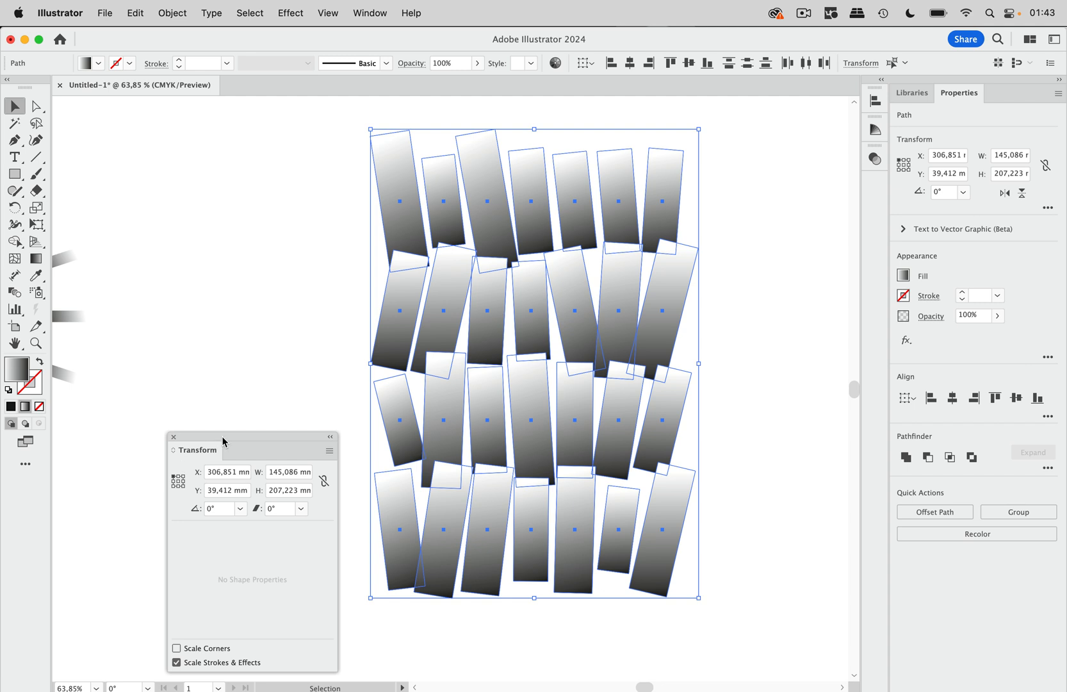
# Convert the randomly transformed paths back to live rectangle shapes.
pyautogui.moveTo(223, 441); pyautogui.dragTo(236, 306)
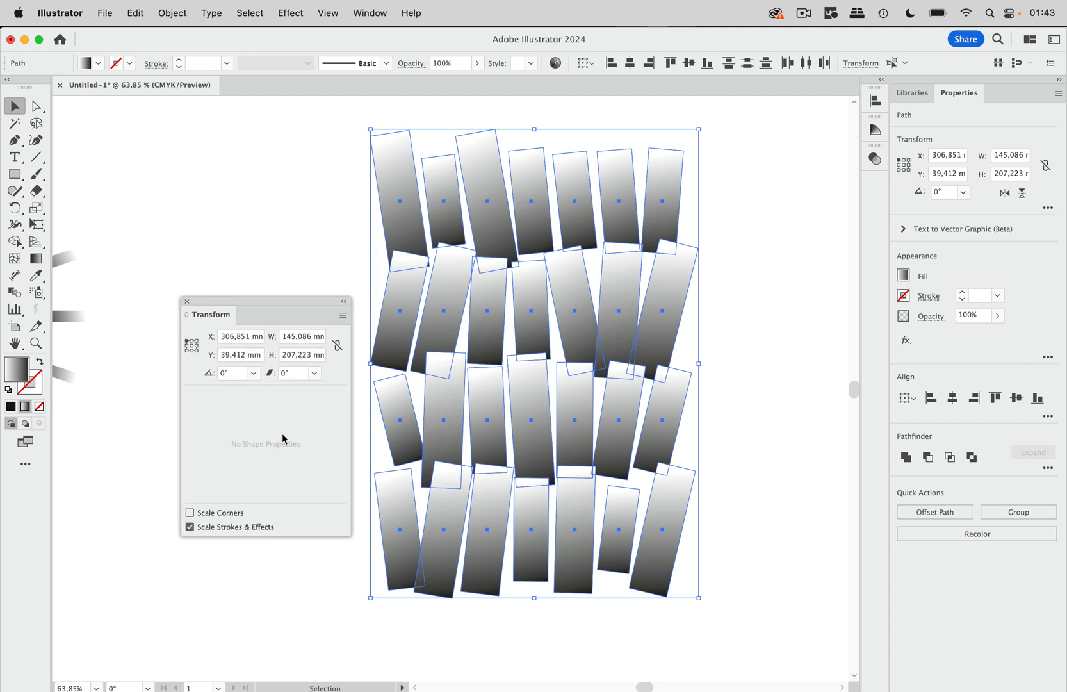
pyautogui.click(180, 16)
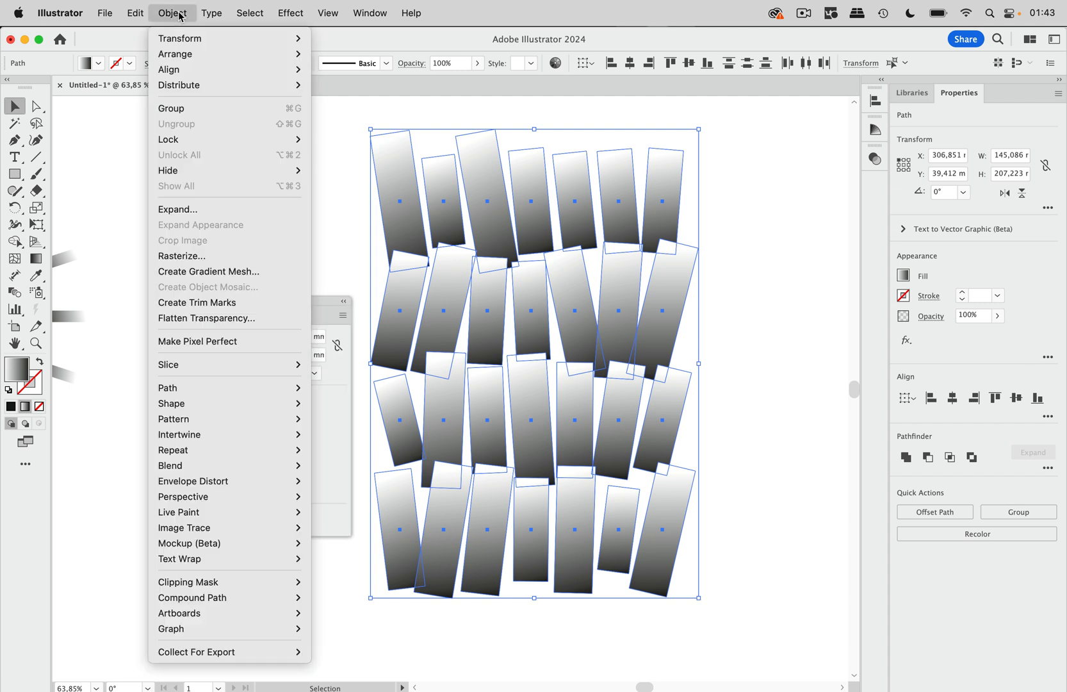
pyautogui.moveTo(254, 404)
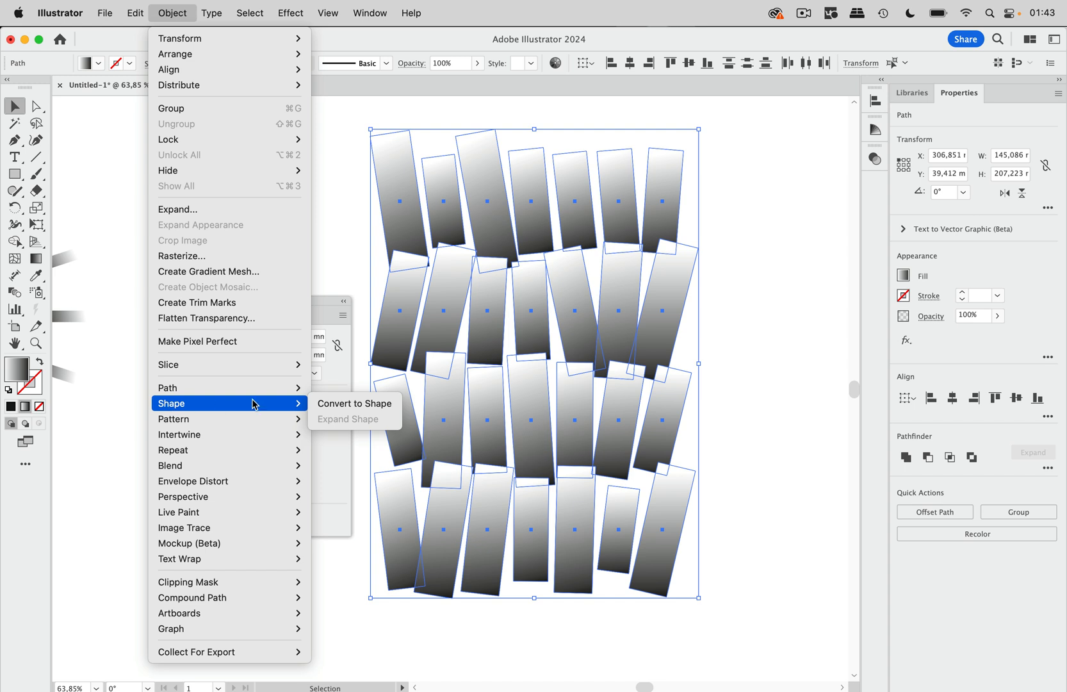
pyautogui.click(351, 407)
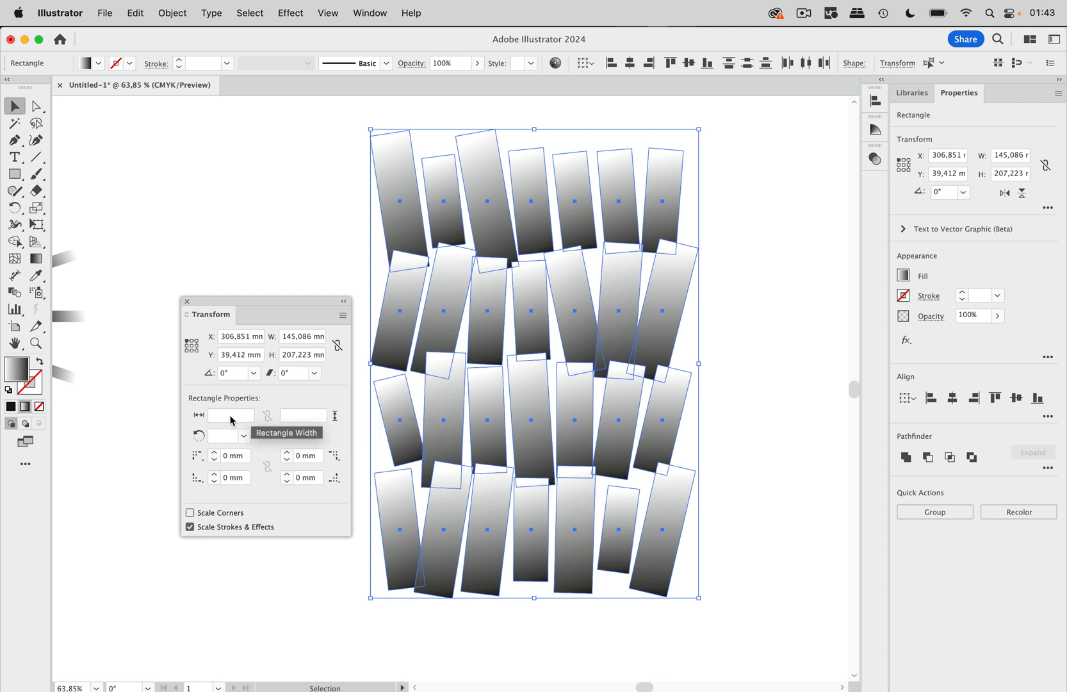
# Set the individual rectangle width to 30 mm and height to 60 mm for all selected shapes.
pyautogui.click(255, 415)
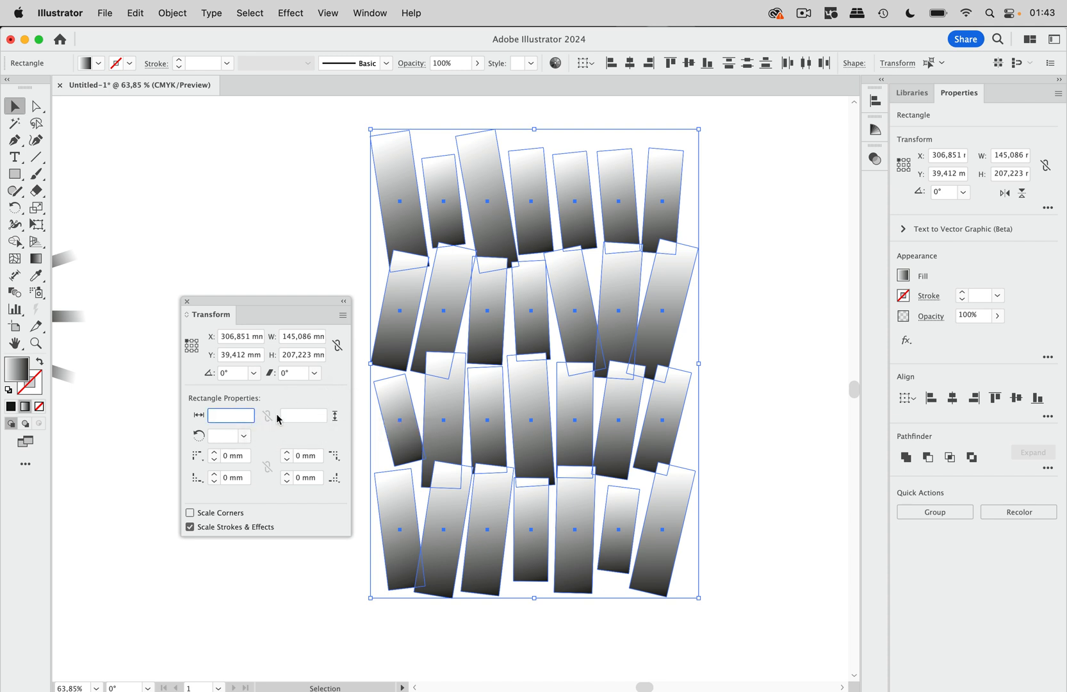
pyautogui.write('30')
pyautogui.click(308, 415)
pyautogui.write('60')
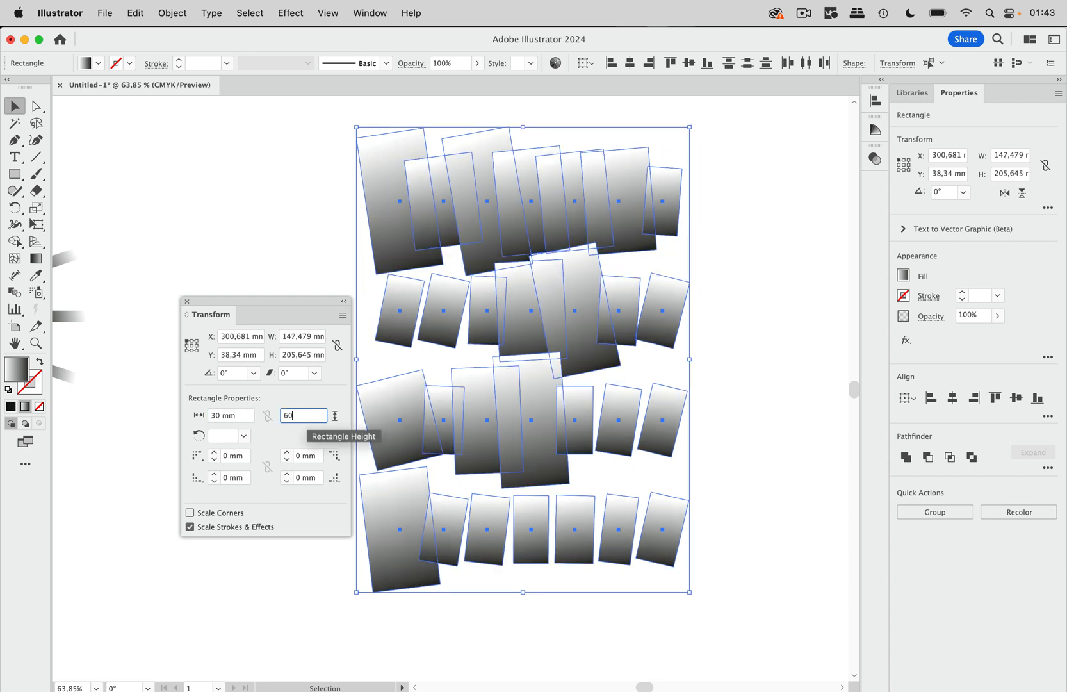
pyautogui.press('Return')
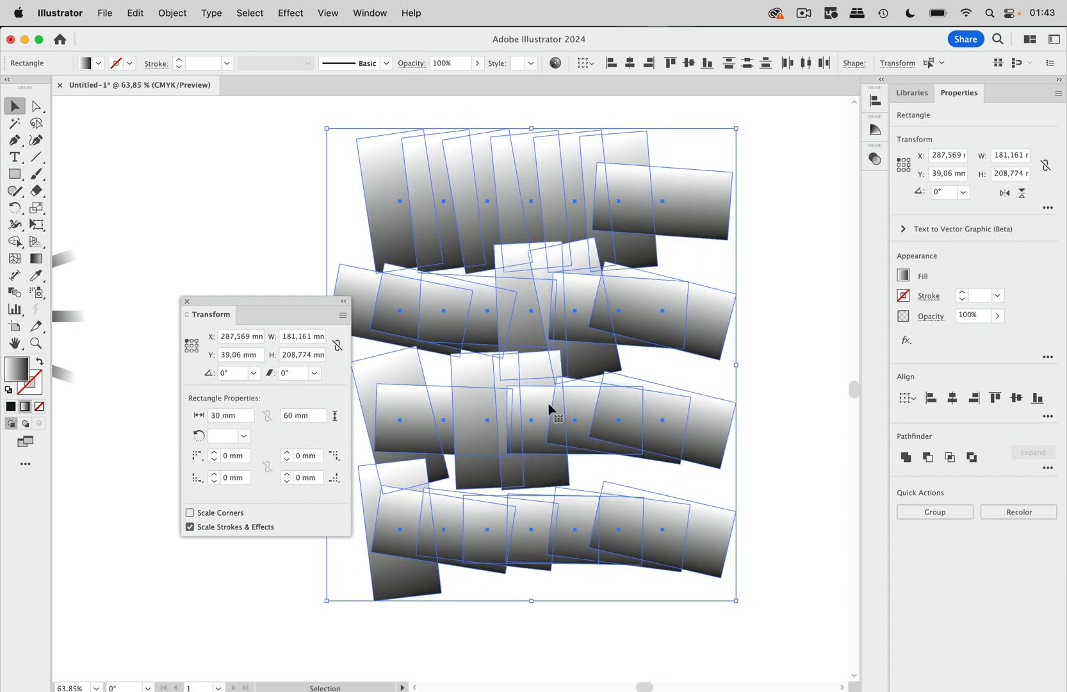
# Set the individual rectangle angle of all selected shapes to 0° and deselect them.
pyautogui.click(223, 435)
pyautogui.write('0')
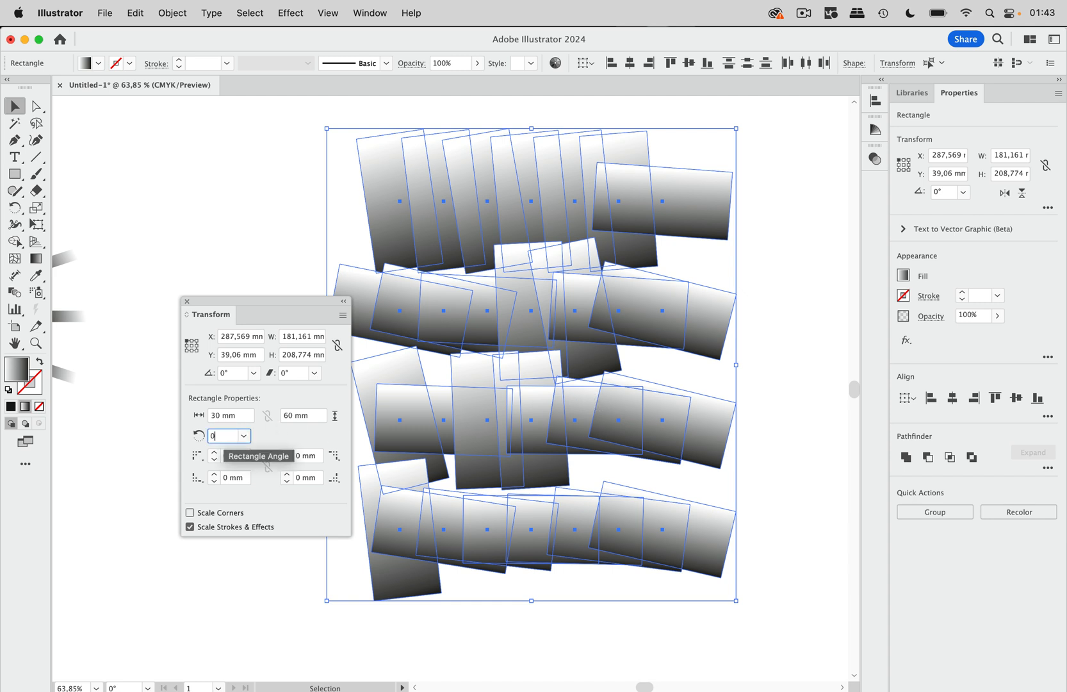
pyautogui.press('Return')
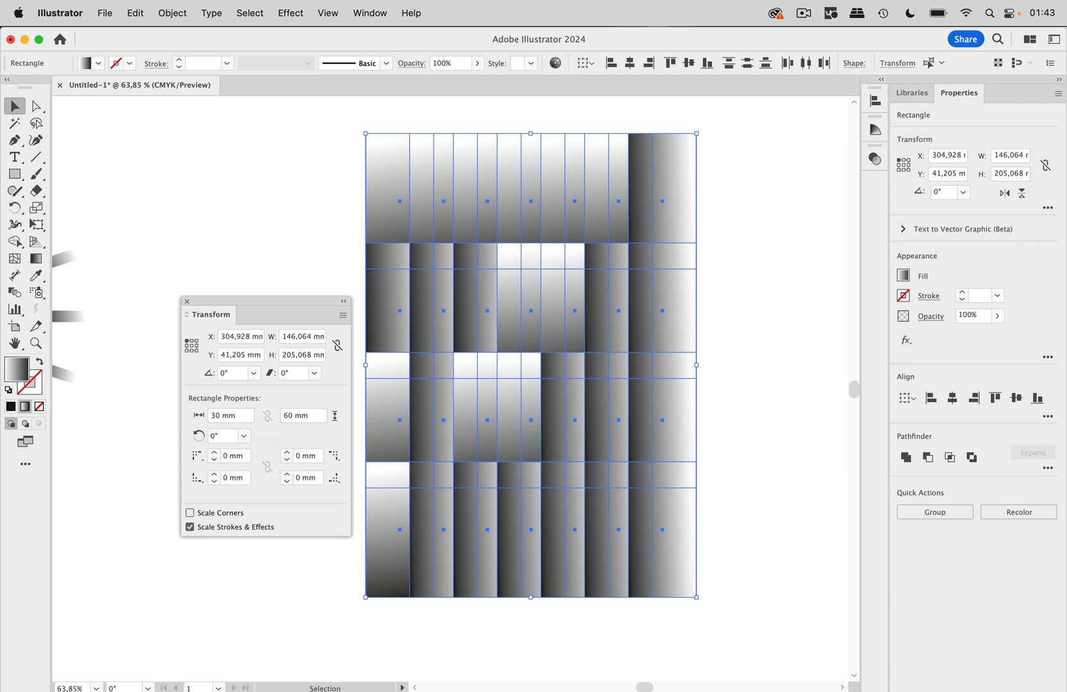
pyautogui.click(742, 341)
# Draw a closed irregular four-sided shape about 41 mm wide and 54 mm high with the Pen tool in the empty area beside the grid.
pyautogui.hscroll(10, 741, 340)
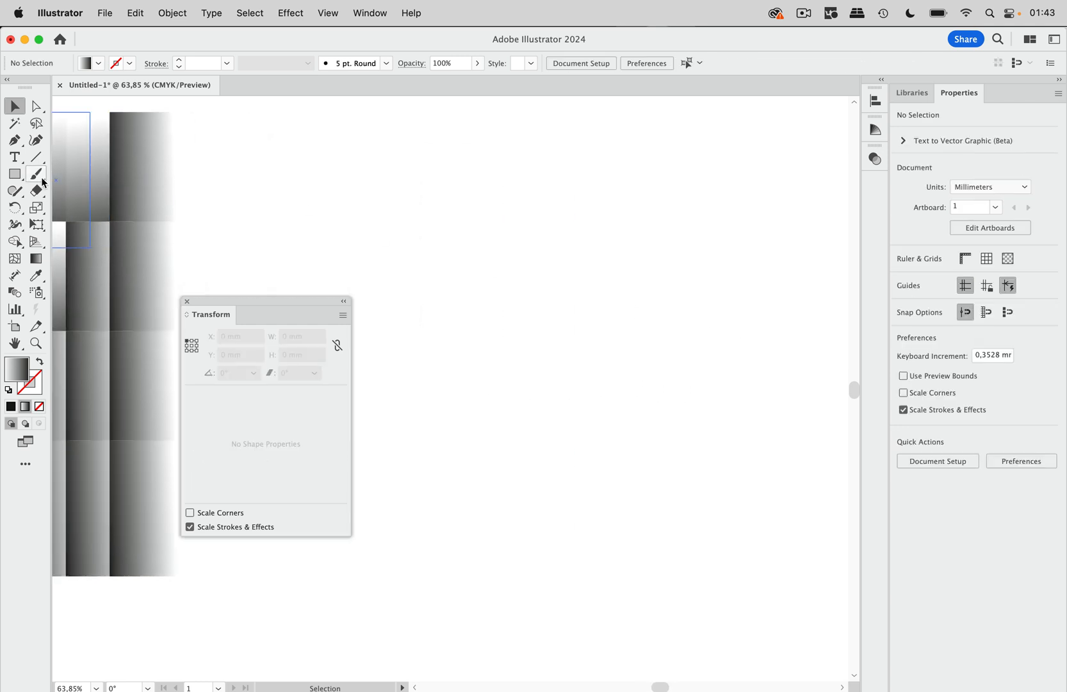
pyautogui.click(16, 142)
pyautogui.click(481, 132)
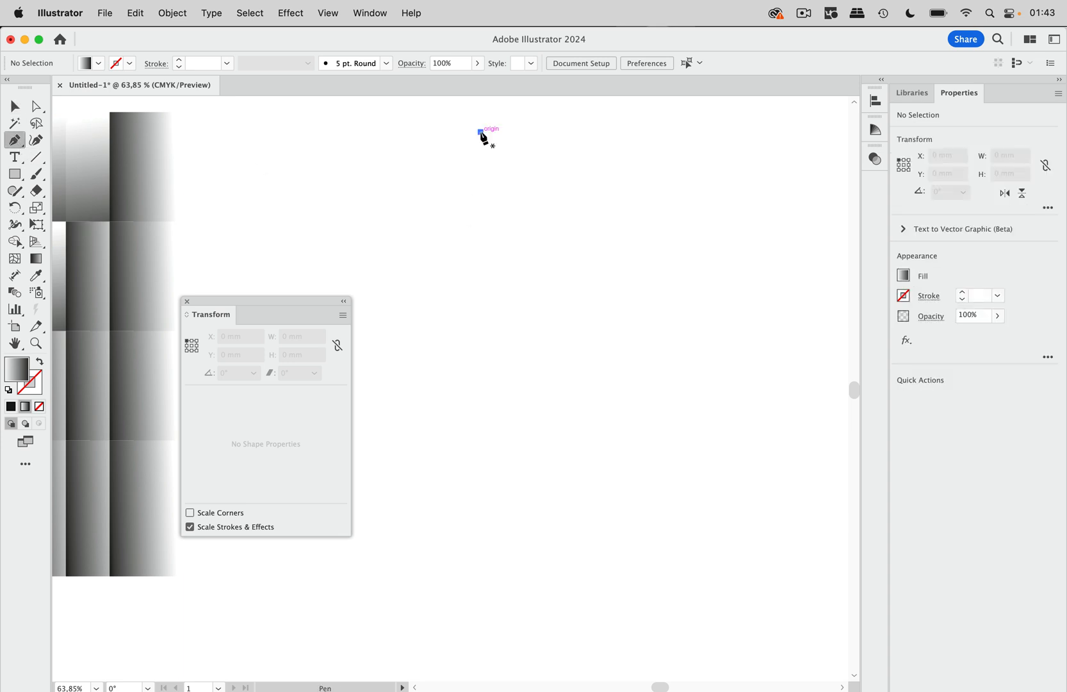
pyautogui.click(470, 240)
pyautogui.click(563, 231)
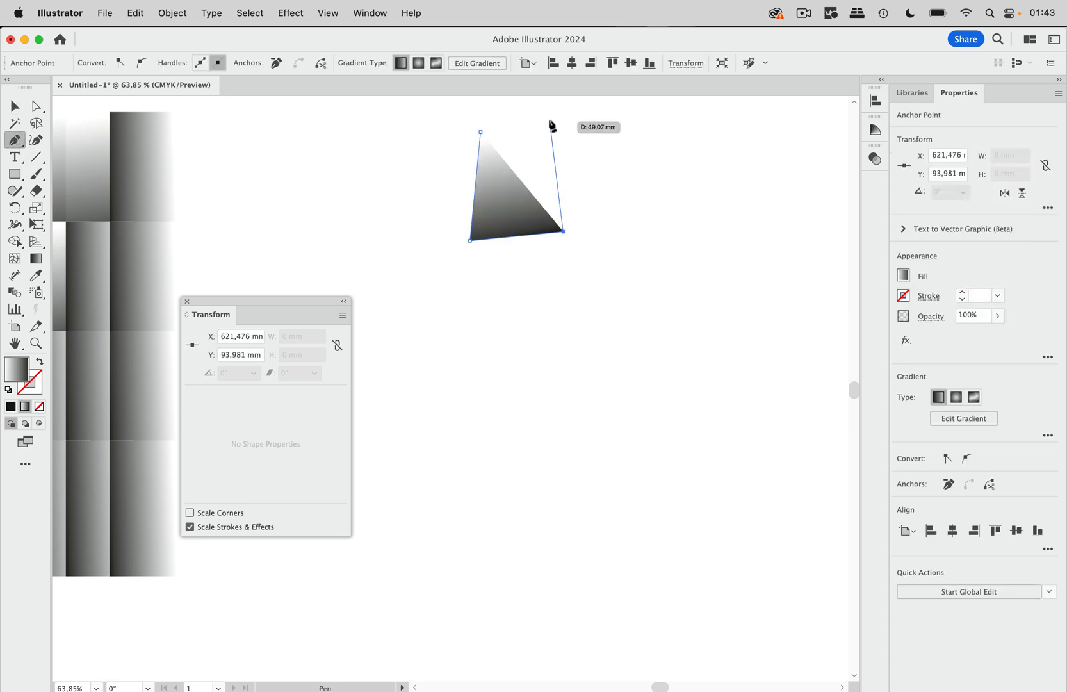
pyautogui.click(549, 117)
pyautogui.click(481, 132)
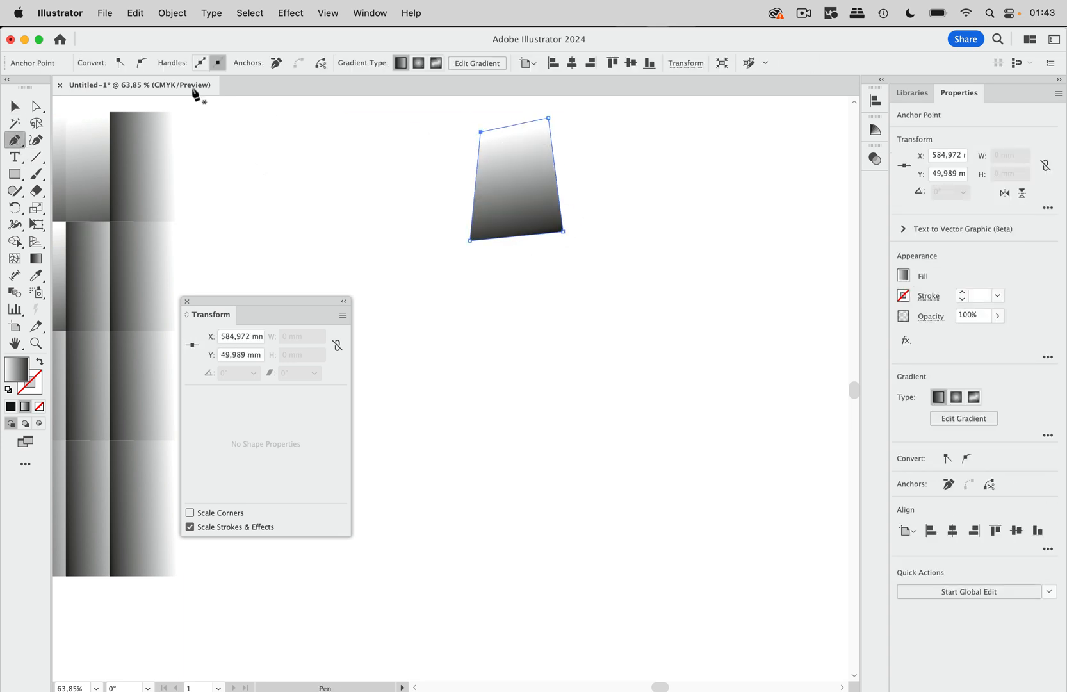
# Copy the irregular shape sideways by about 50 mm and repeat the copy to form a row of four.
pyautogui.click(16, 106)
pyautogui.moveTo(524, 207); pyautogui.dragTo(627, 206)
pyautogui.press('super+d')
pyautogui.press('super+d')
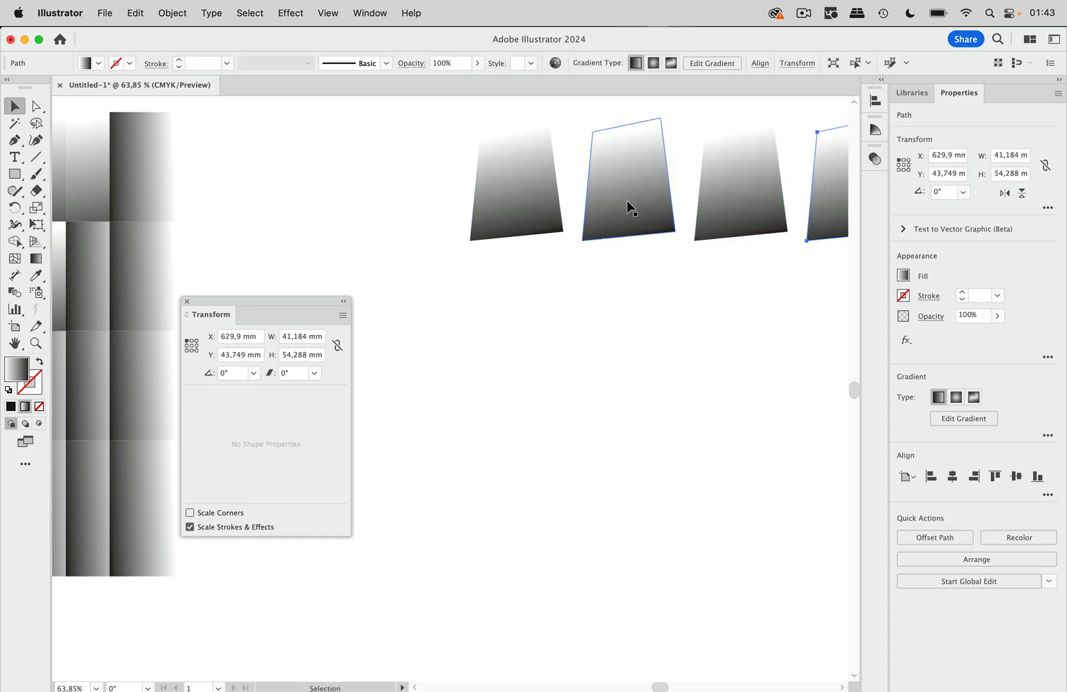
# Duplicate the row of irregular shapes downward by about 71 mm and repeat it to make four rows.
pyautogui.hscroll(3, 481, 172)
pyautogui.hscroll(2, 480, 173)
pyautogui.moveTo(288, 144); pyautogui.dragTo(683, 364)
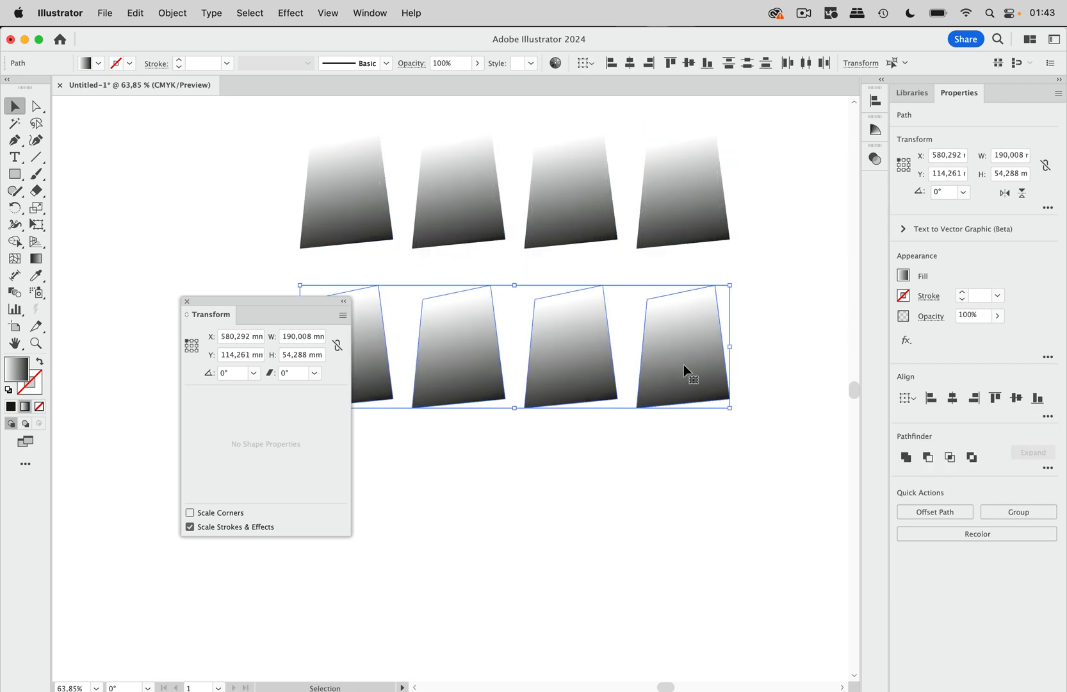
pyautogui.press('super+d')
pyautogui.press('super+d')
# Apply the Convert to Shape Rectangle effect to all the irregular shapes with relative size, 0 mm extra width and 0 mm extra height.
pyautogui.scroll(-3, 732, 283)
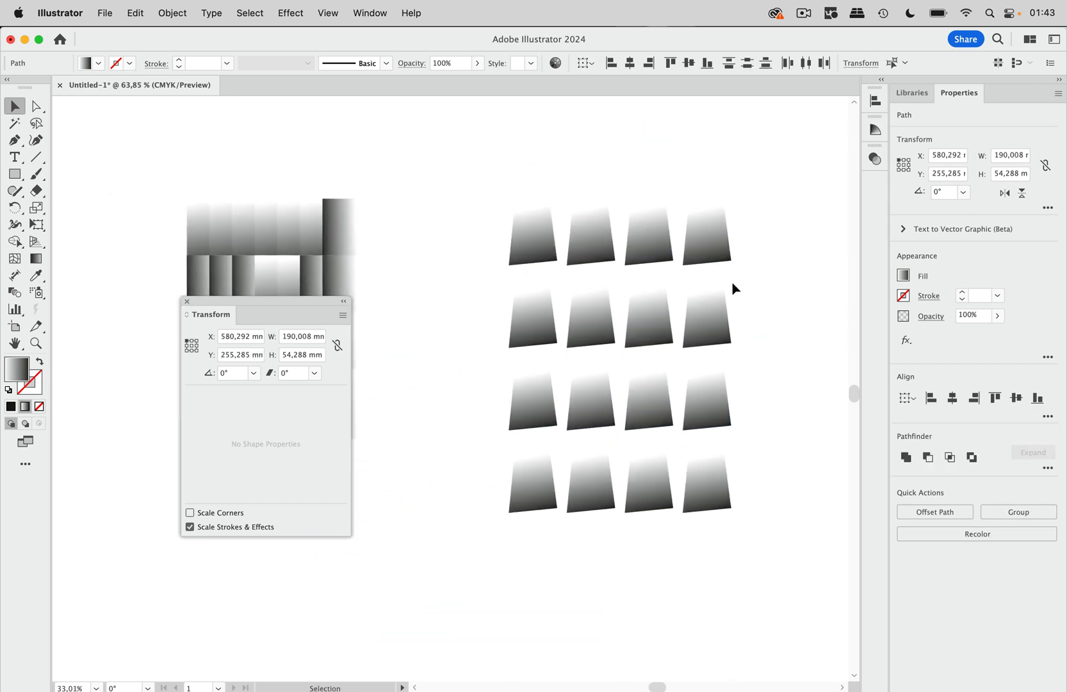
pyautogui.moveTo(762, 216); pyautogui.dragTo(469, 529)
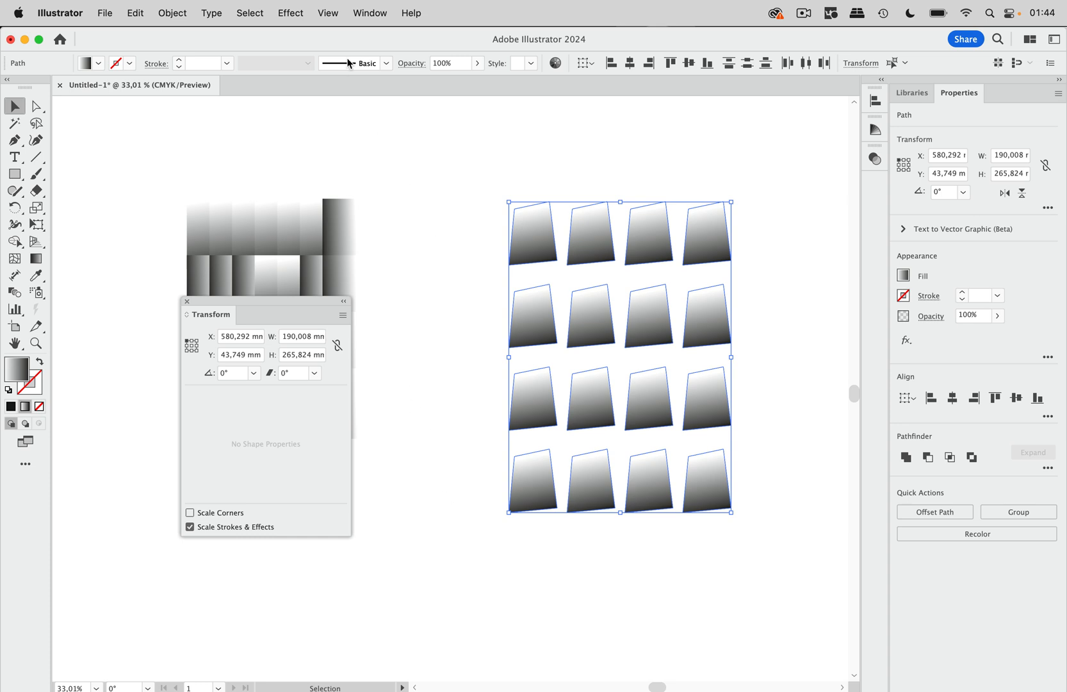
pyautogui.click(294, 14)
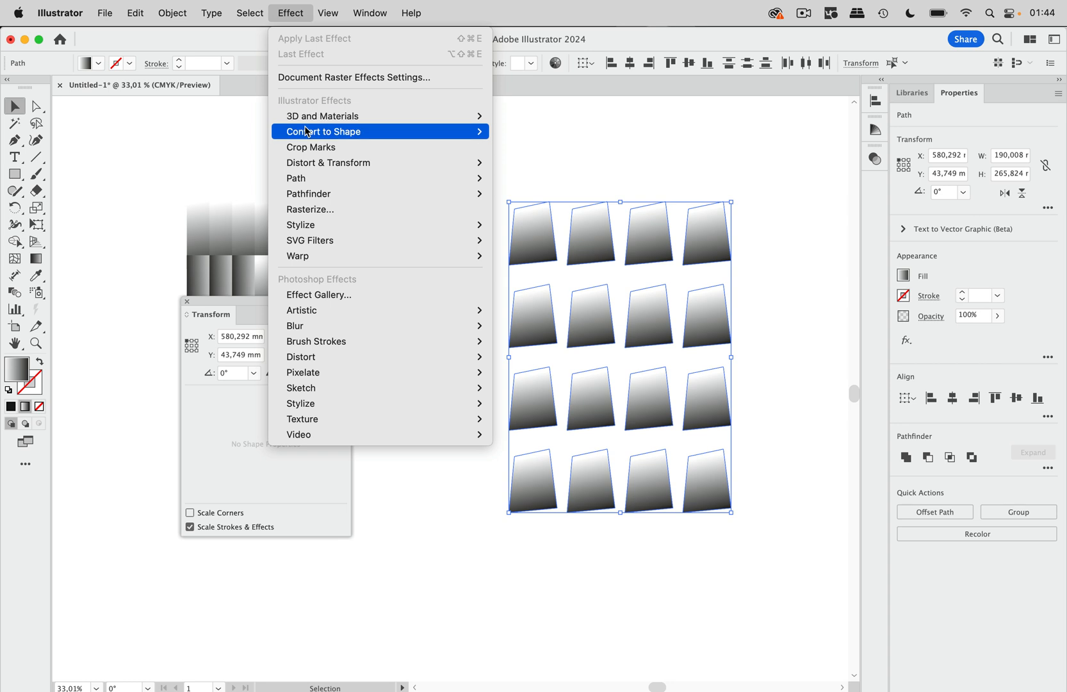
pyautogui.moveTo(307, 132)
pyautogui.click(531, 132)
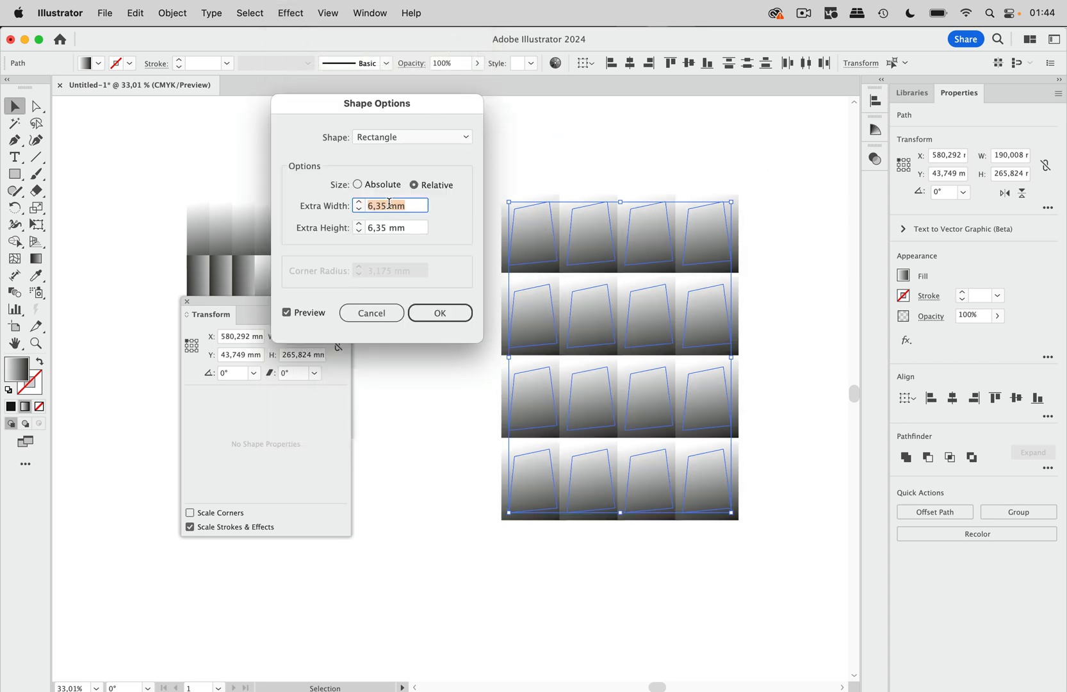
pyautogui.write('0')
pyautogui.click(379, 228)
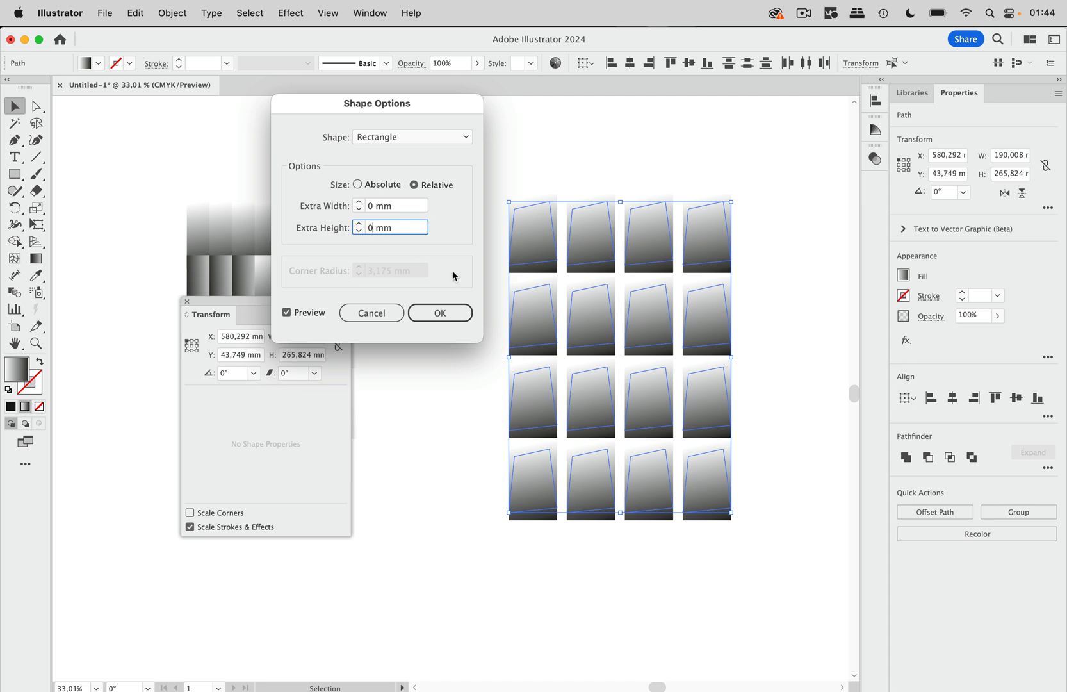
pyautogui.write('0')
pyautogui.click(445, 313)
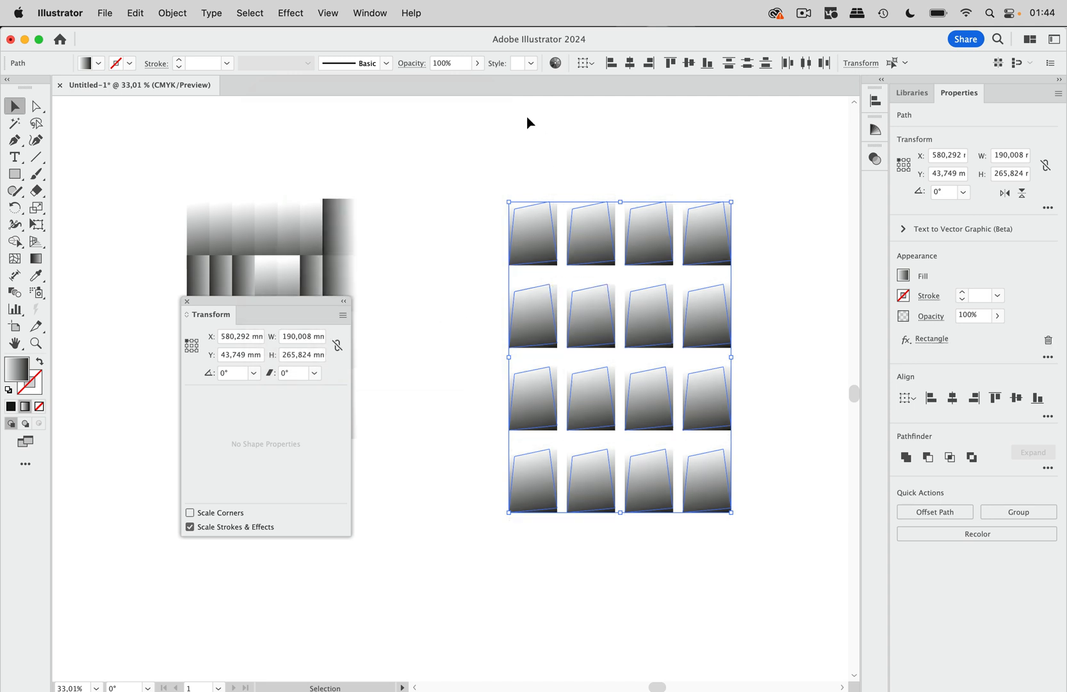
# Inspect the Rectangle effect in the appearance attributes of the selected shapes.
pyautogui.click(372, 14)
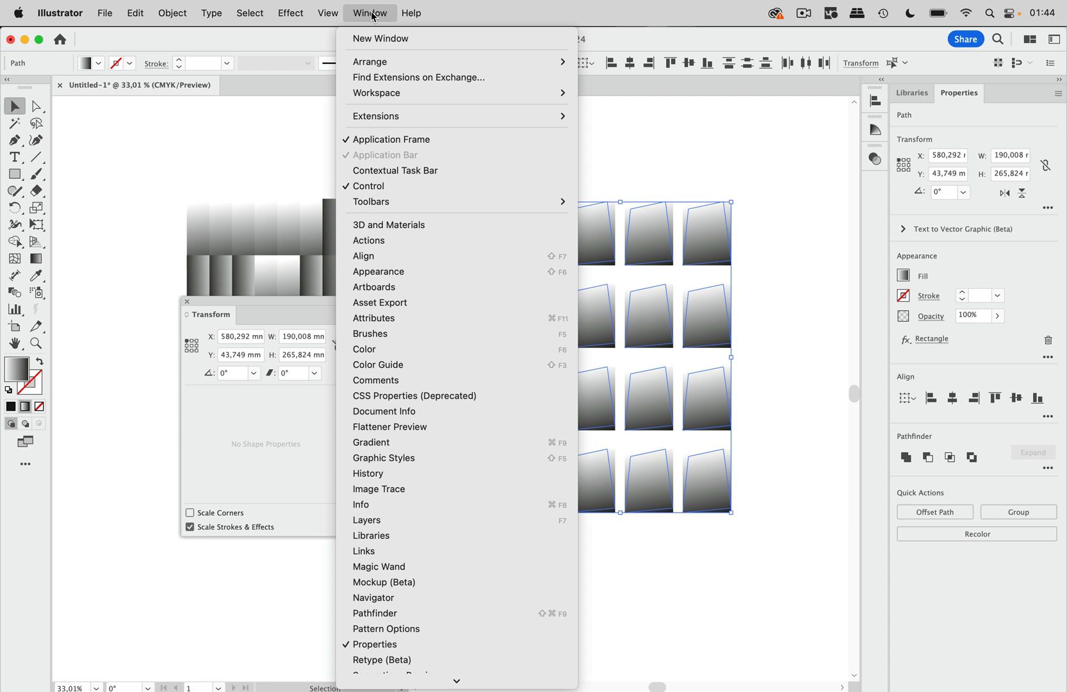
pyautogui.click(379, 271)
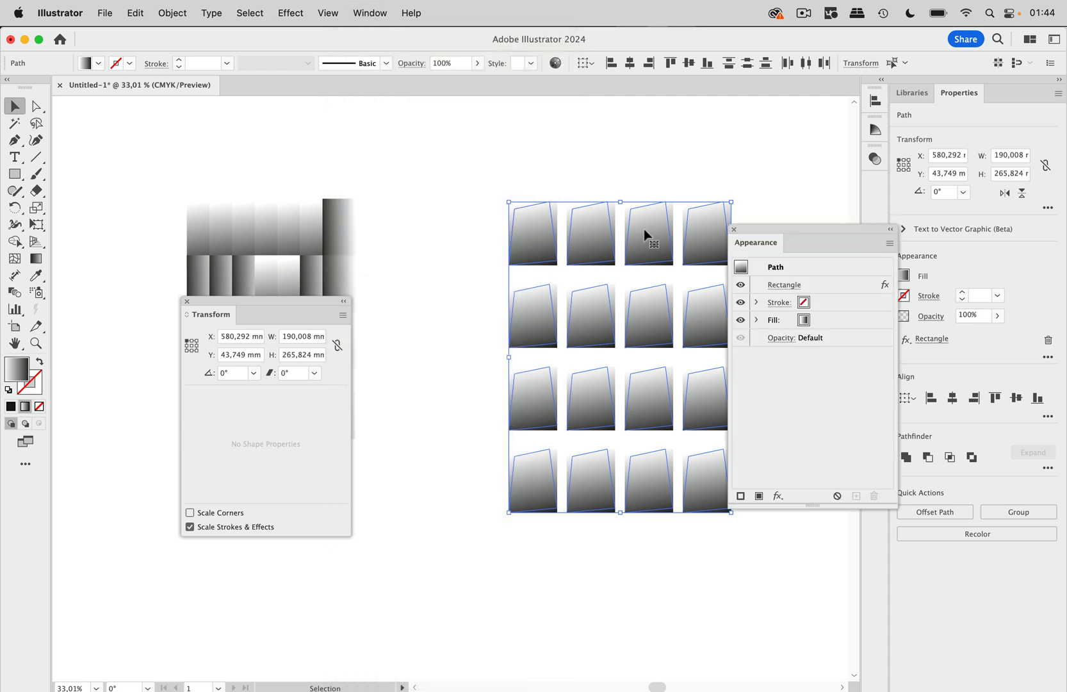
pyautogui.click(734, 229)
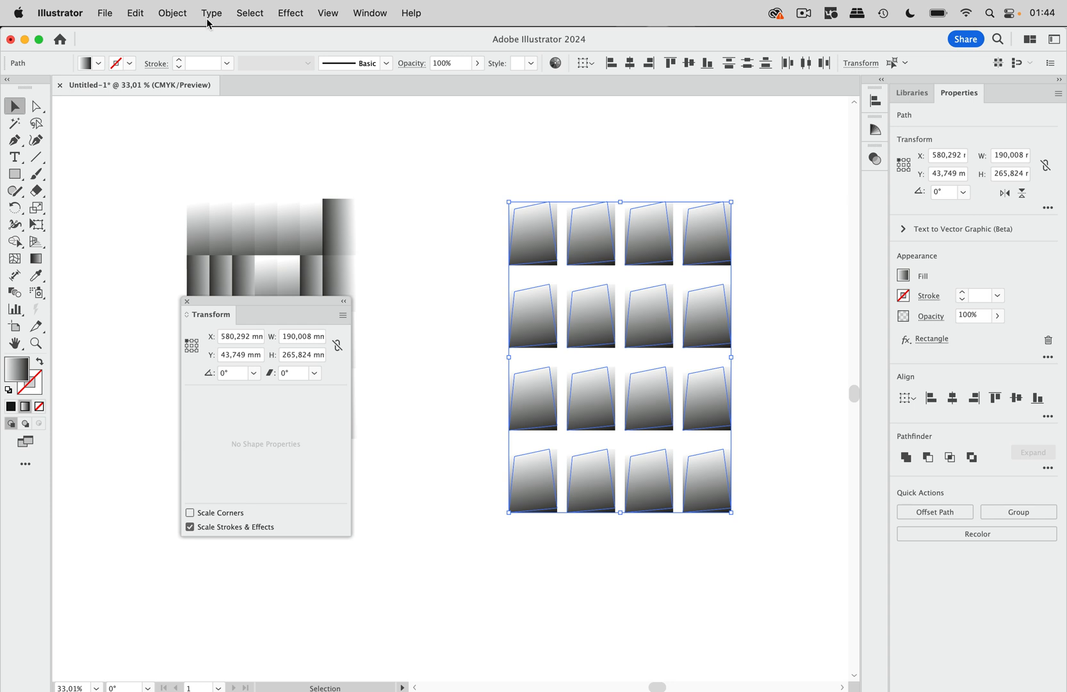
# Expand the appearance of the selected shapes and convert the resulting paths to live rectangles.
pyautogui.click(183, 13)
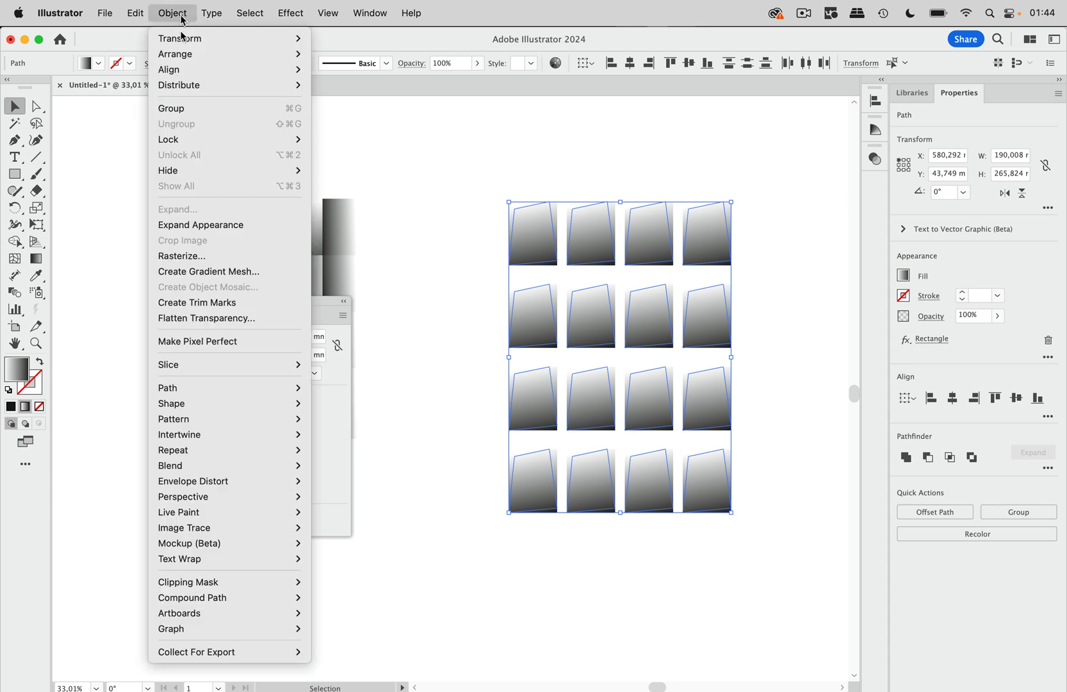
pyautogui.click(201, 224)
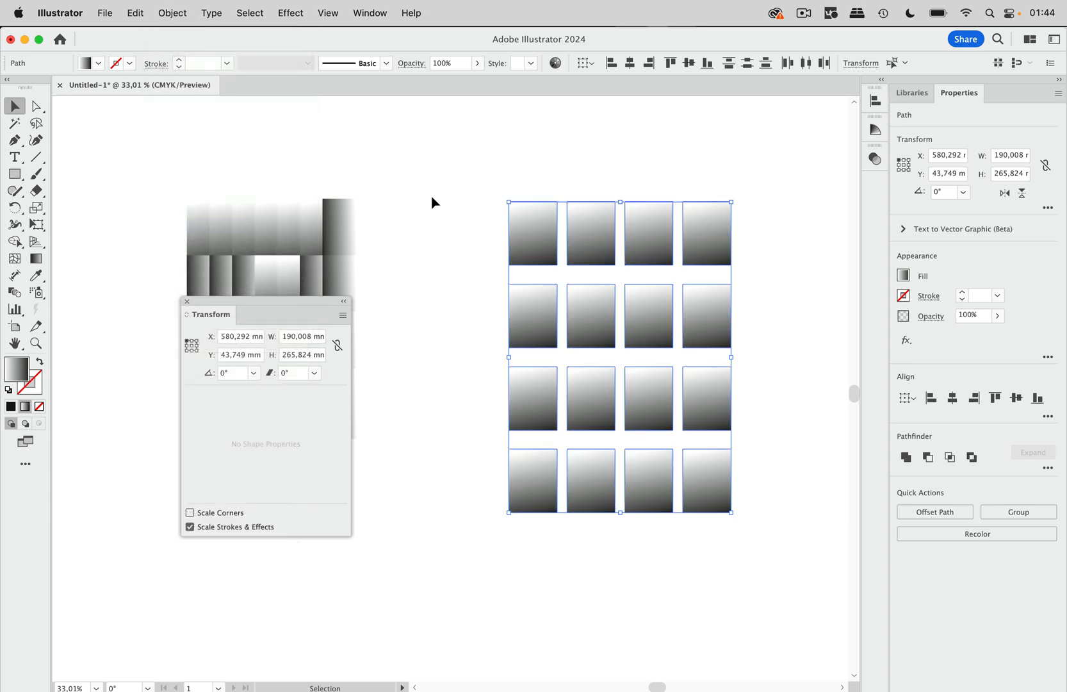
pyautogui.click(177, 13)
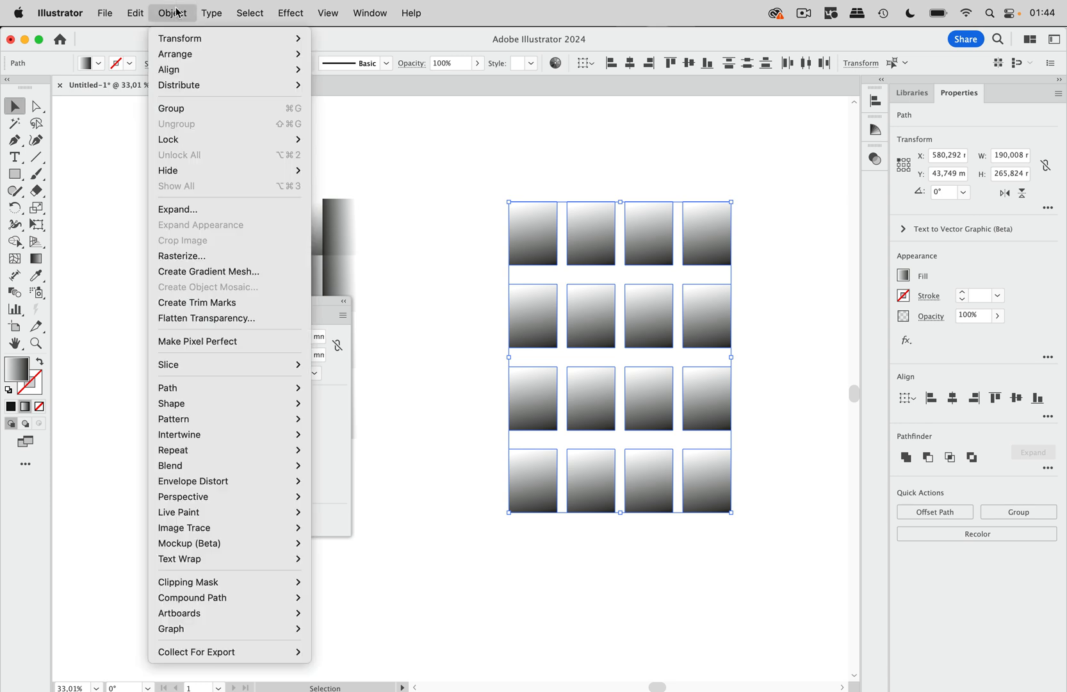
pyautogui.moveTo(255, 408)
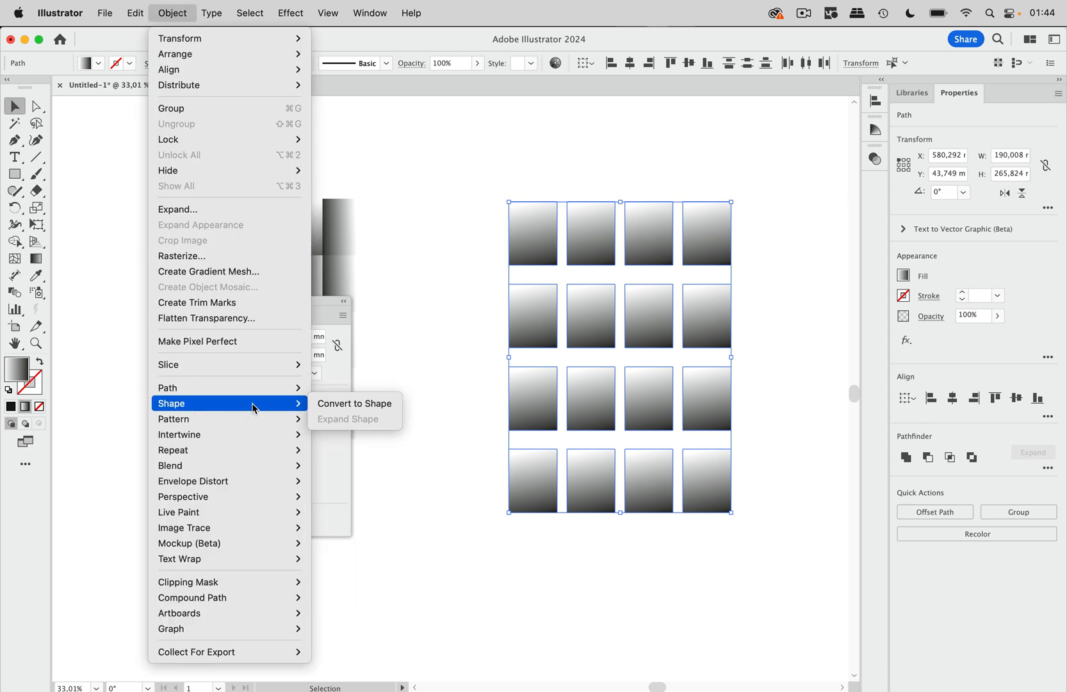
pyautogui.click(357, 410)
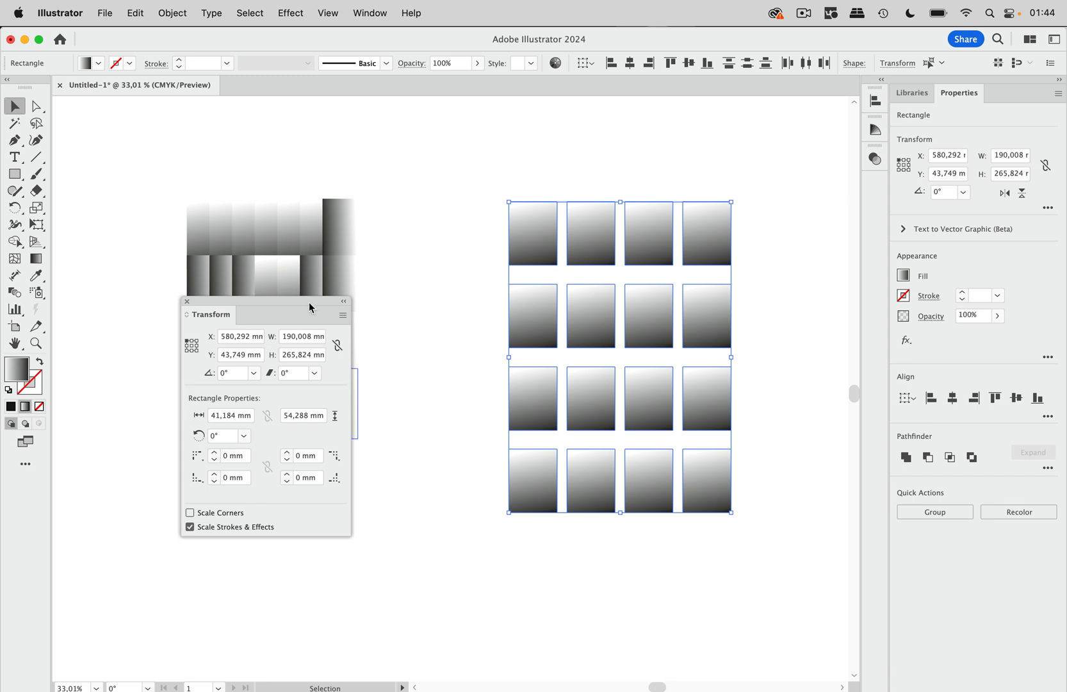
pyautogui.moveTo(311, 308); pyautogui.dragTo(505, 124)
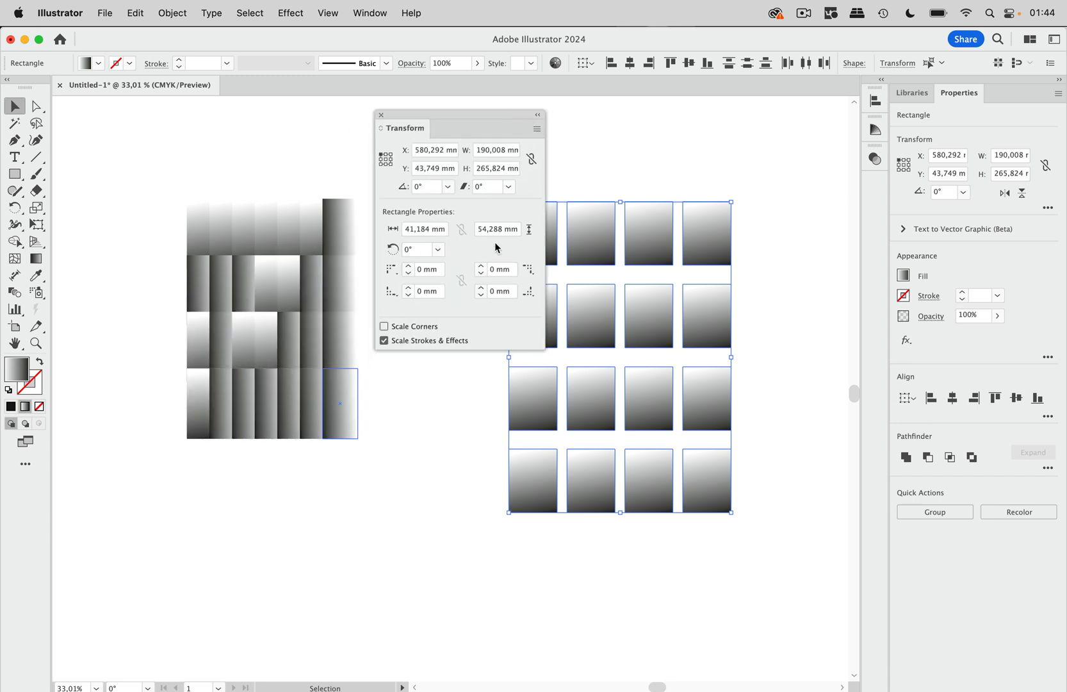